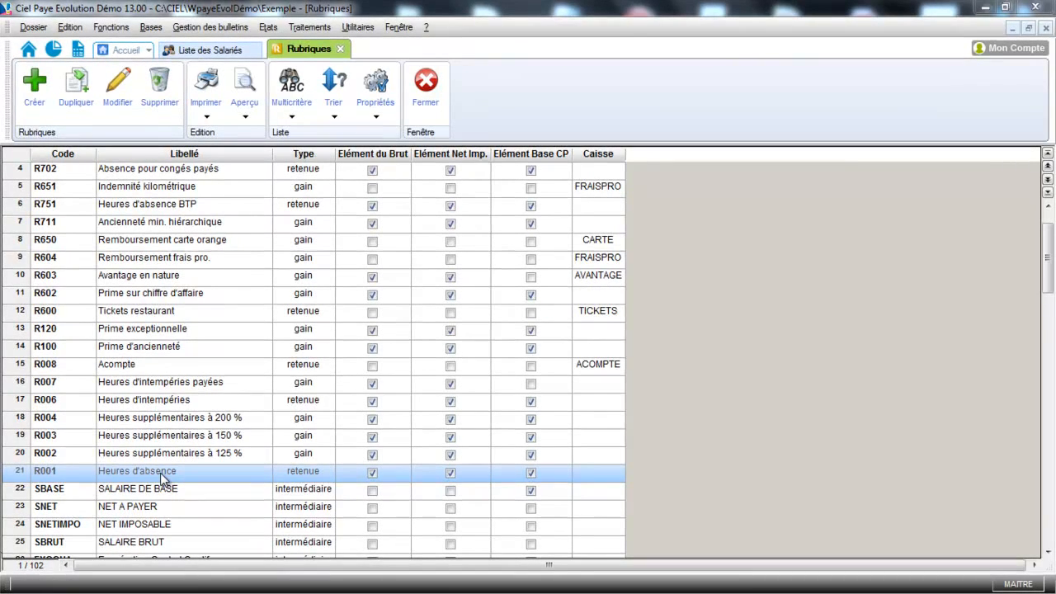
Examine the calculation mode and the payroll inclusion settings of the R001 "Heures d'absence" rubrique.
double_click(160, 473)
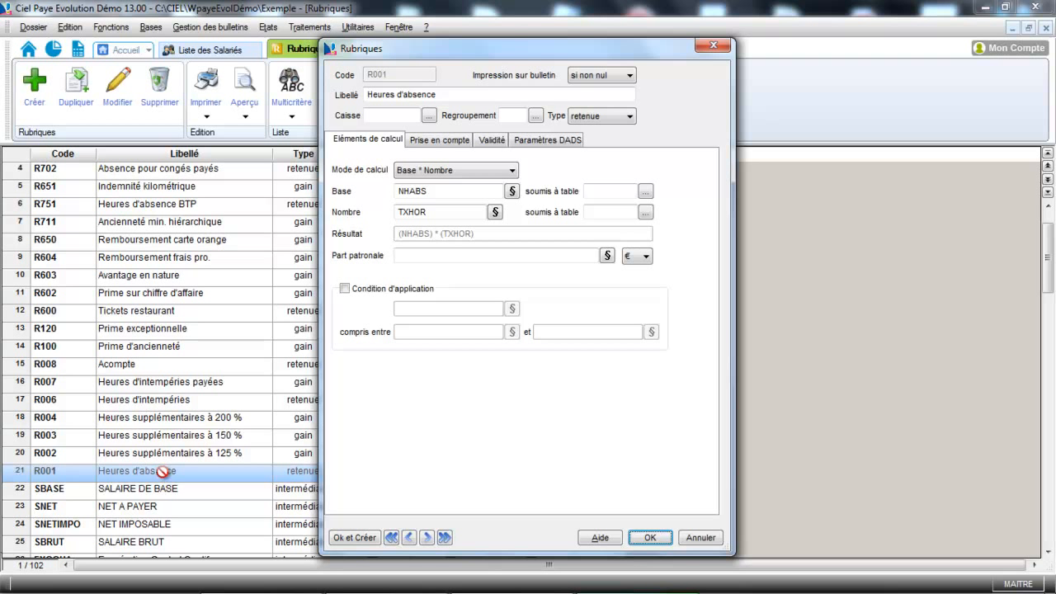
click(424, 172)
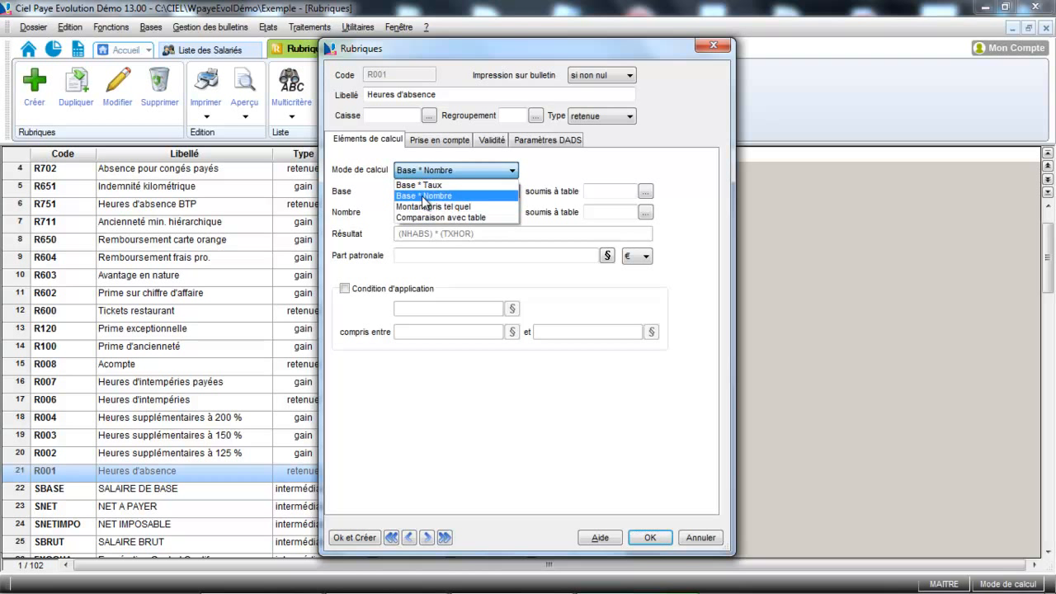
click(425, 196)
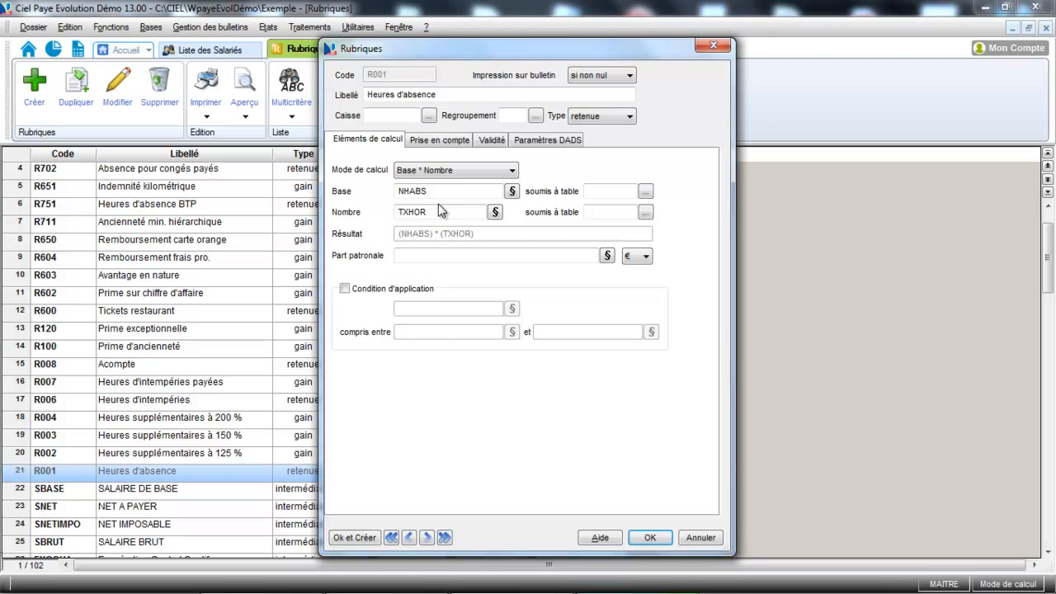
click(439, 142)
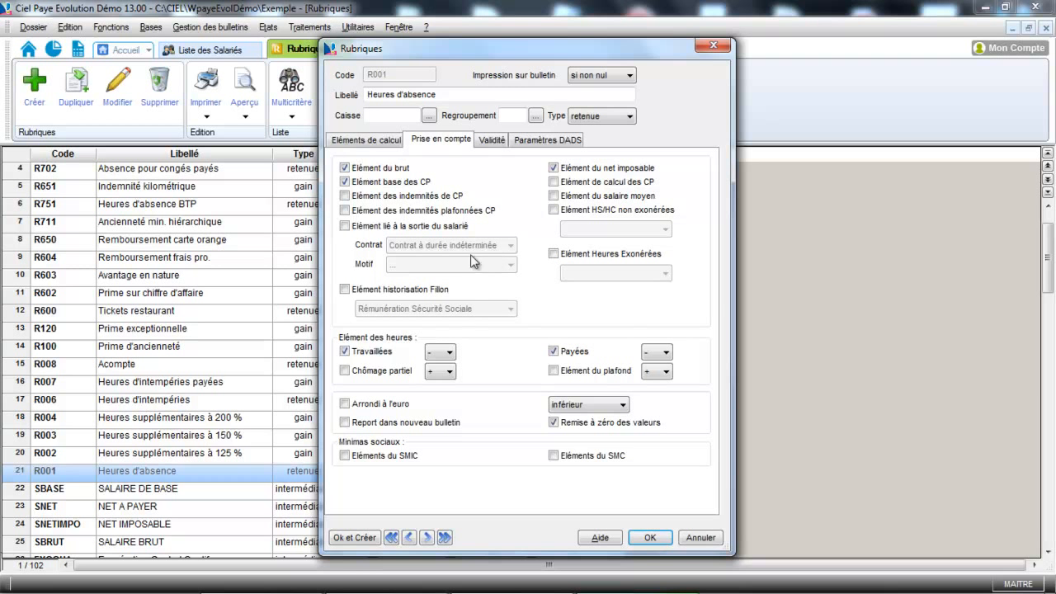
click(650, 537)
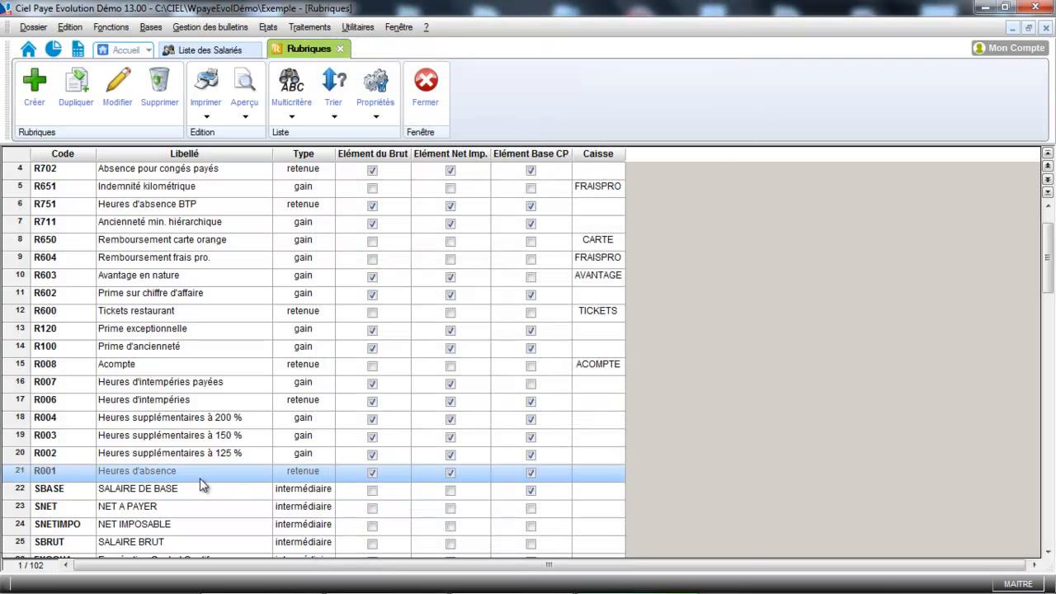
Duplicate the R001 "Heures d'absence" rubrique with code RUB002 and label "Heures d'absence maladie", and save it.
click(86, 101)
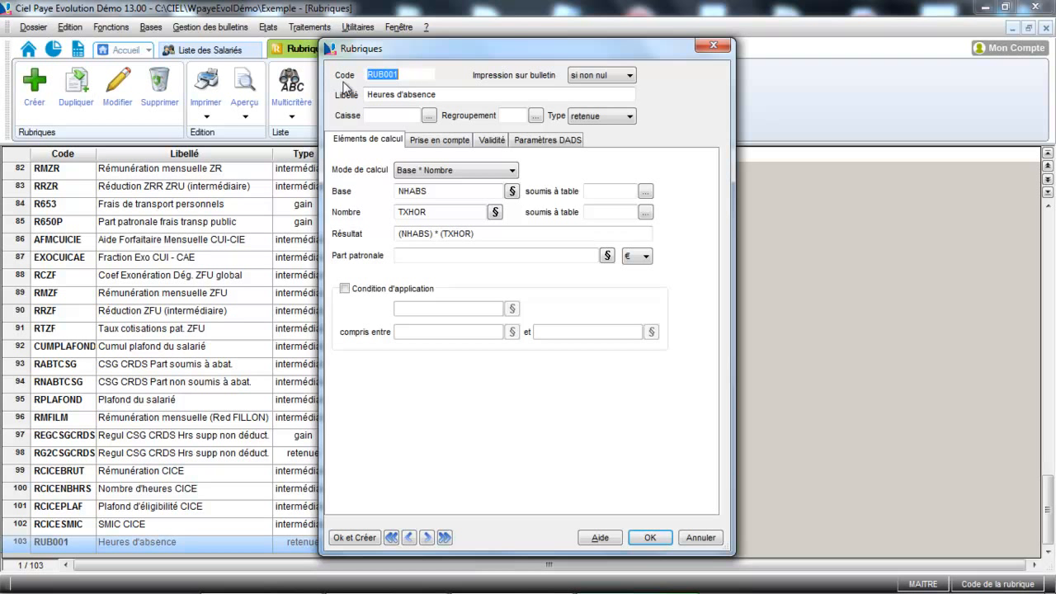
click(411, 73)
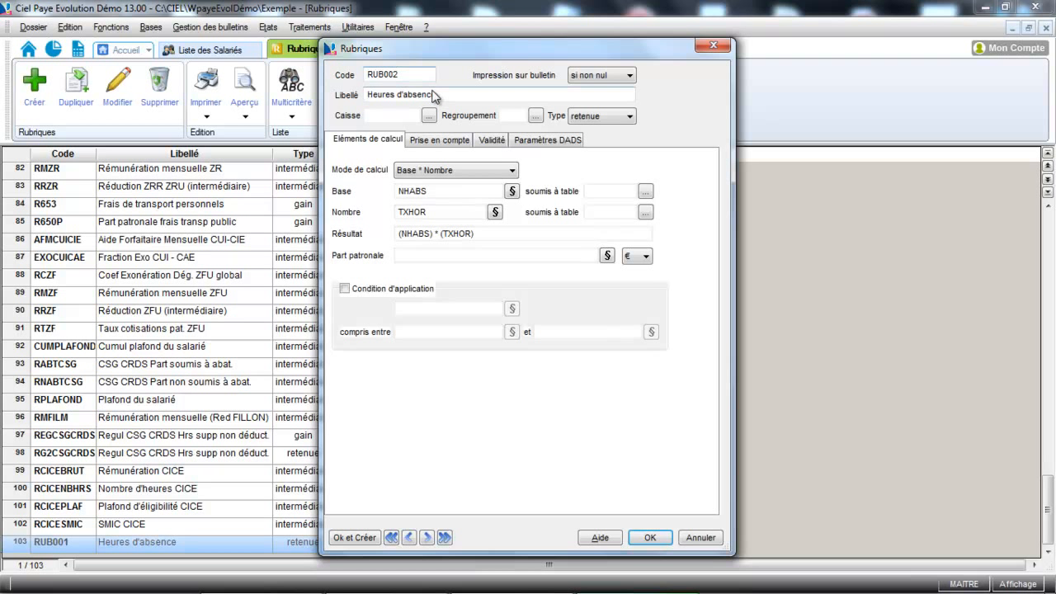
click(458, 94)
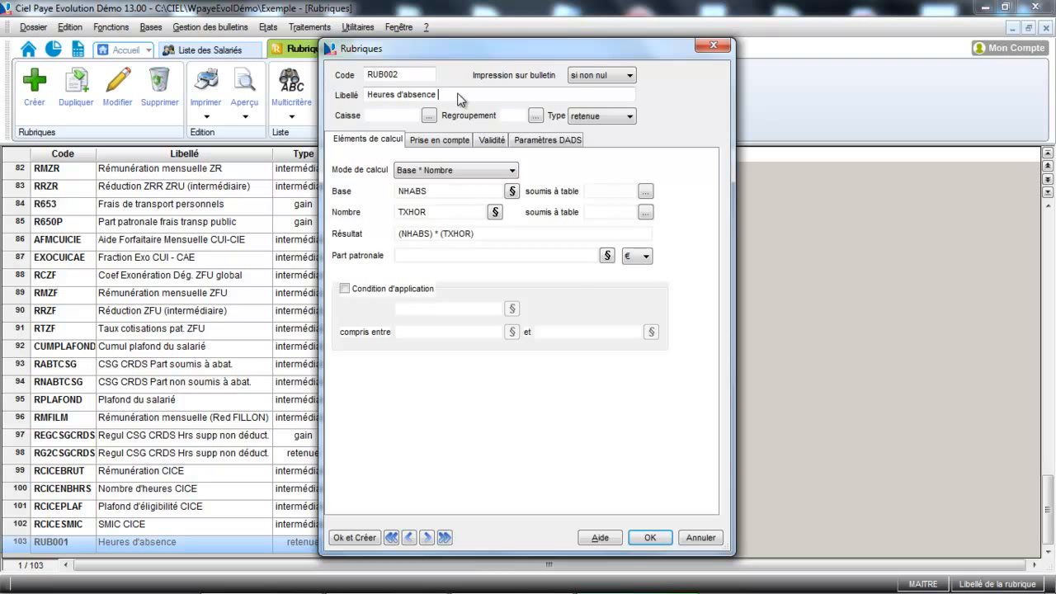
text(maladie)
key(Tab)
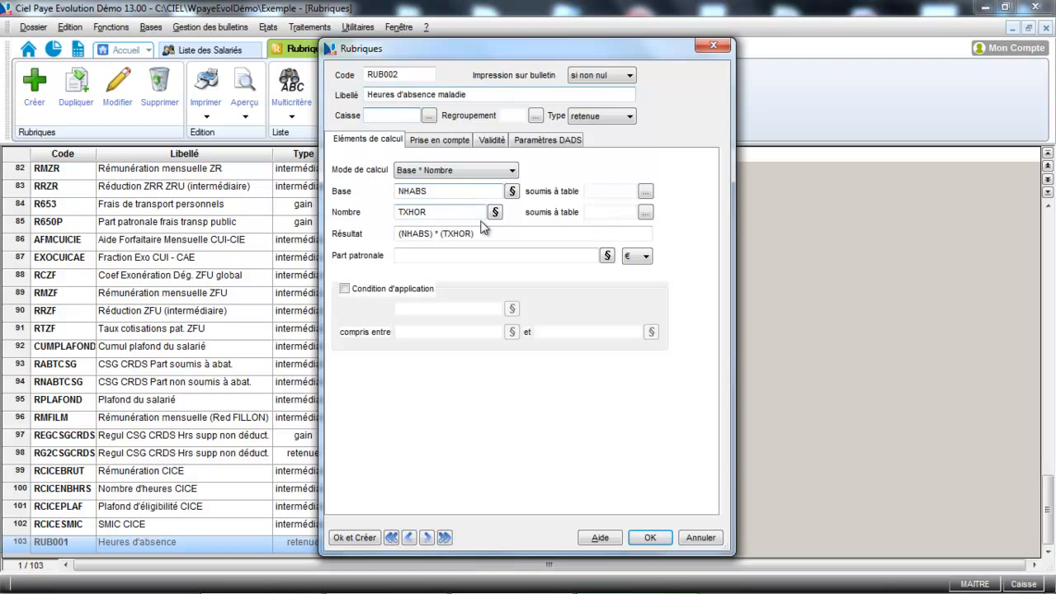
click(648, 535)
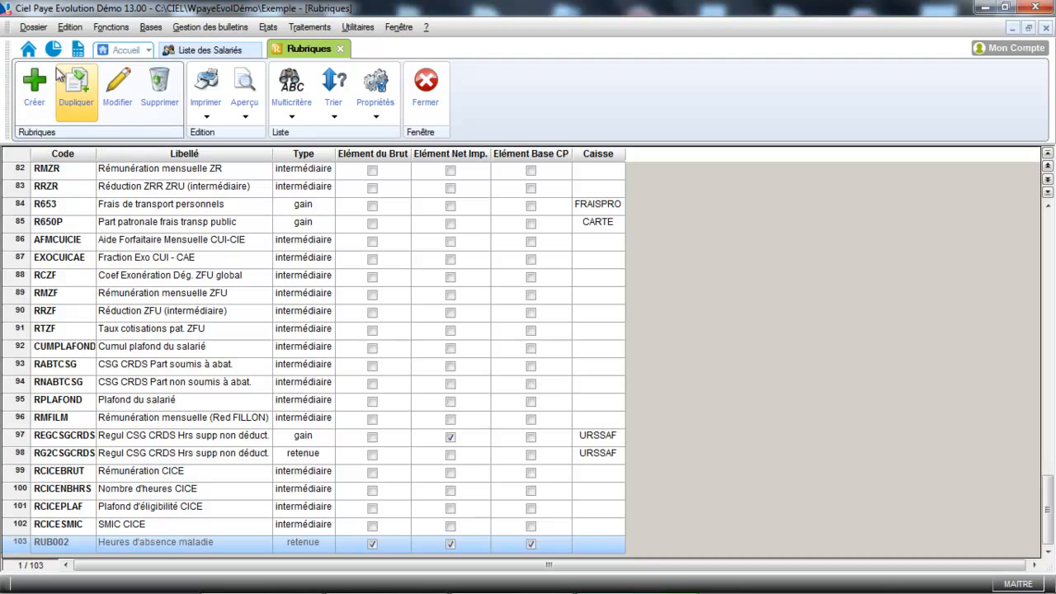
Create a new payroll variable with the code ABSMAL.
click(154, 26)
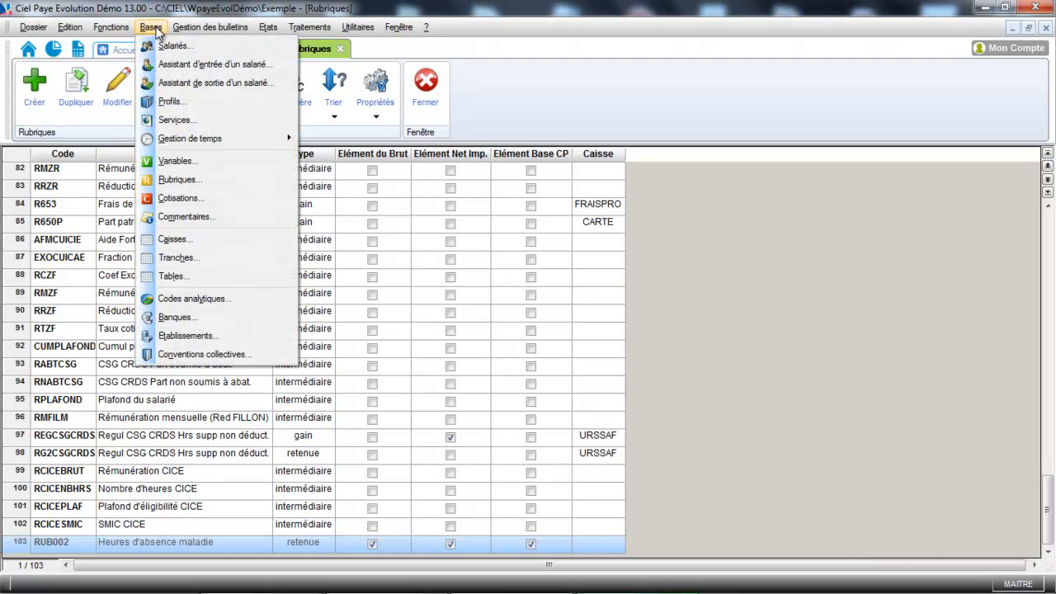
click(173, 161)
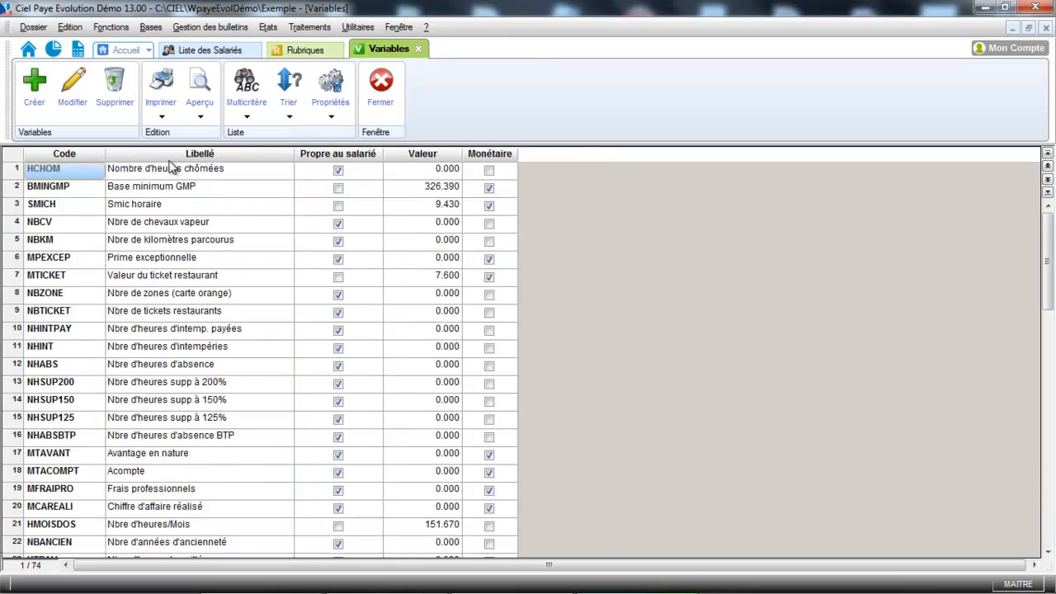
click(33, 86)
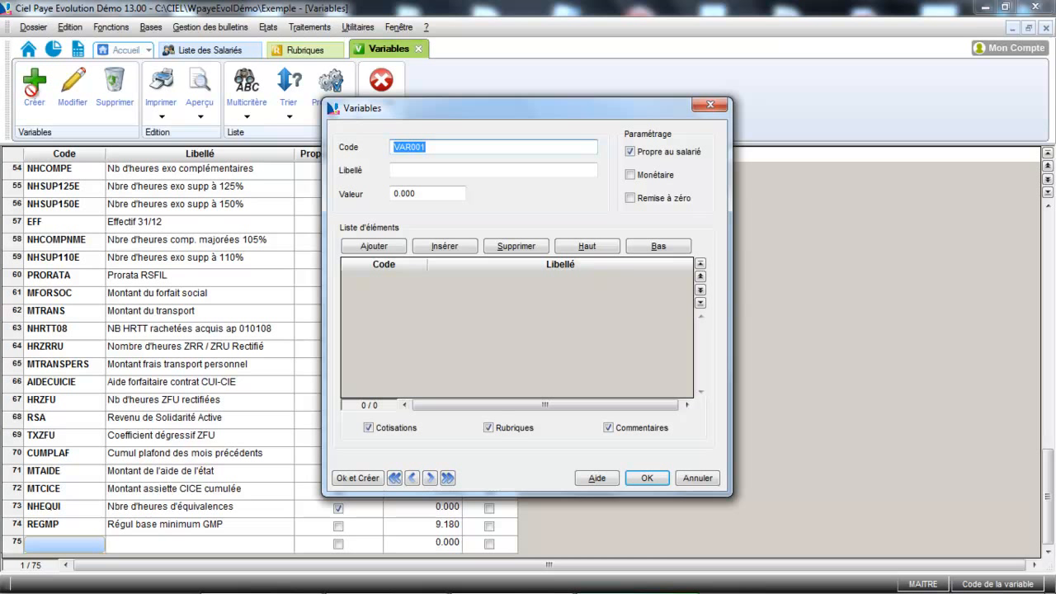
text(ABSM)
text(AL)
Label the new variable "Heure absence maladie" and save it.
click(471, 172)
text(Abs)
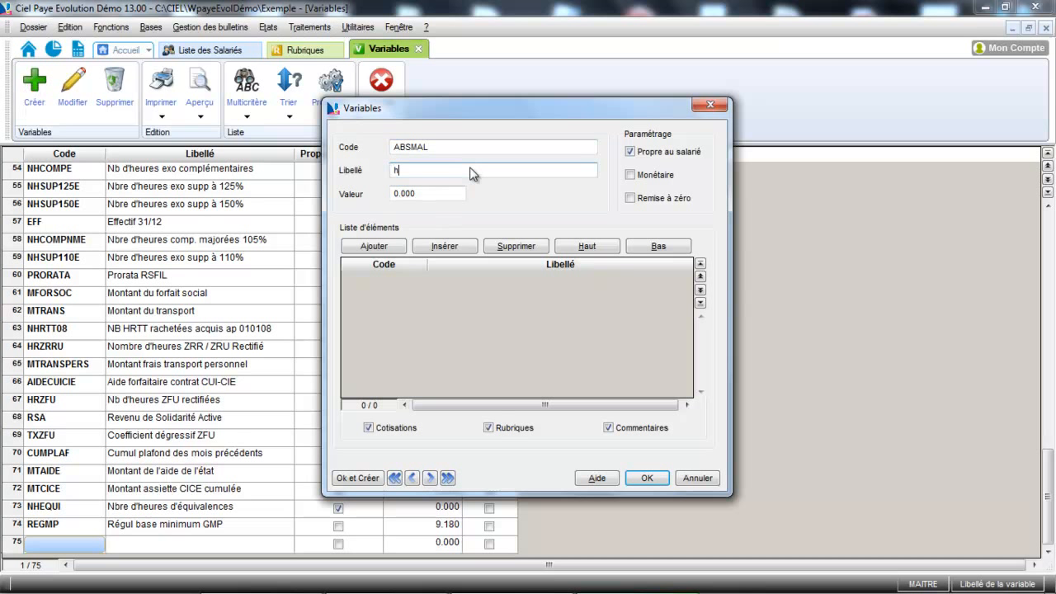
key(BackSpace)
key(BackSpace)
key(BackSpace)
text(heure absenmal)
key(BackSpace)
key(BackSpace)
key(BackSpace)
text(ce maladie)
key(Tab)
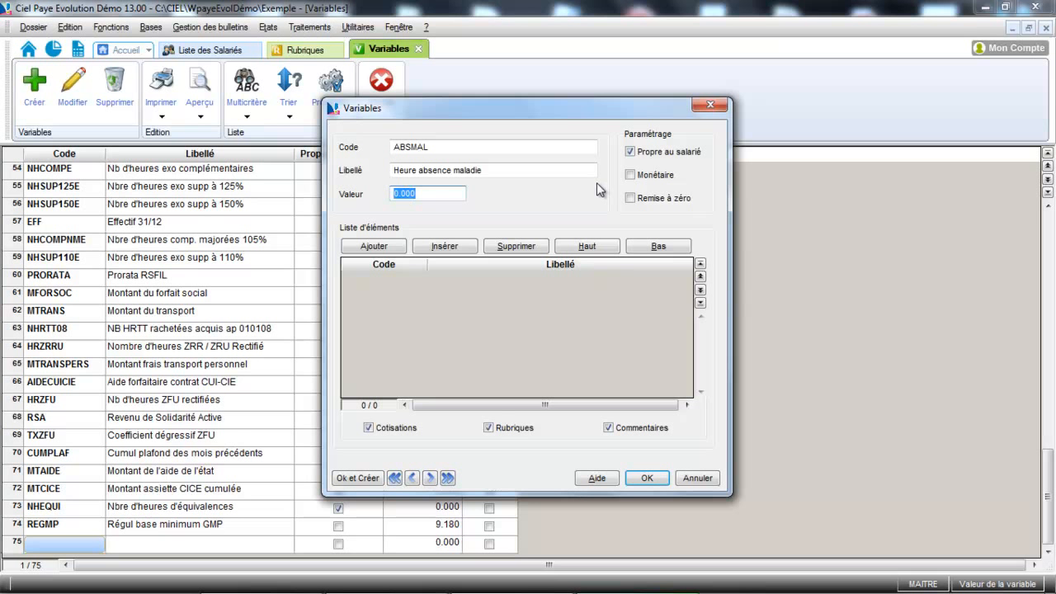
click(640, 478)
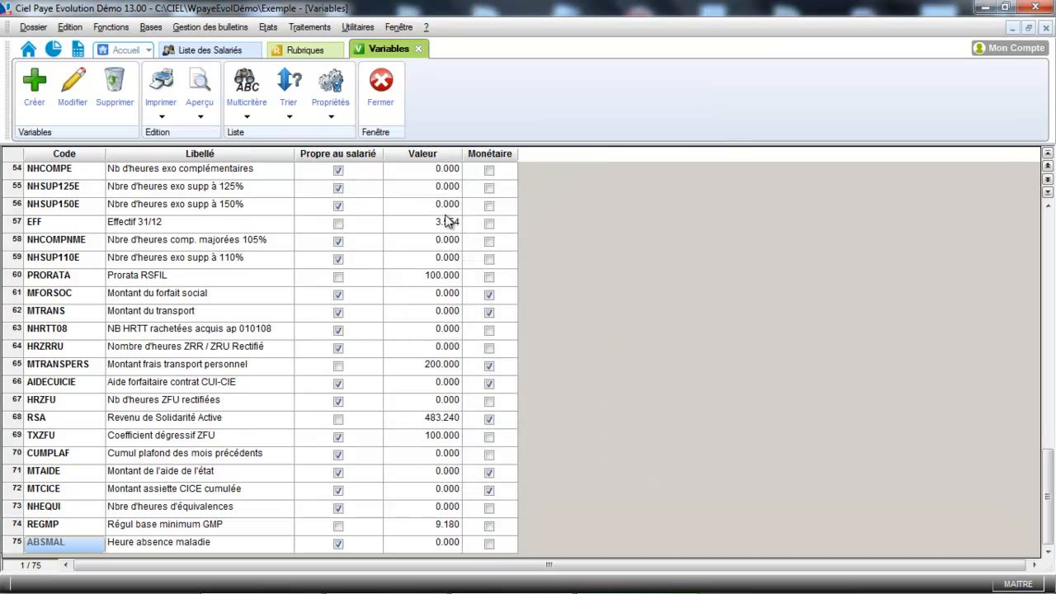
Replace the base of rubrique RUB002 with the variable ABSMAL and save the rubrique.
click(307, 48)
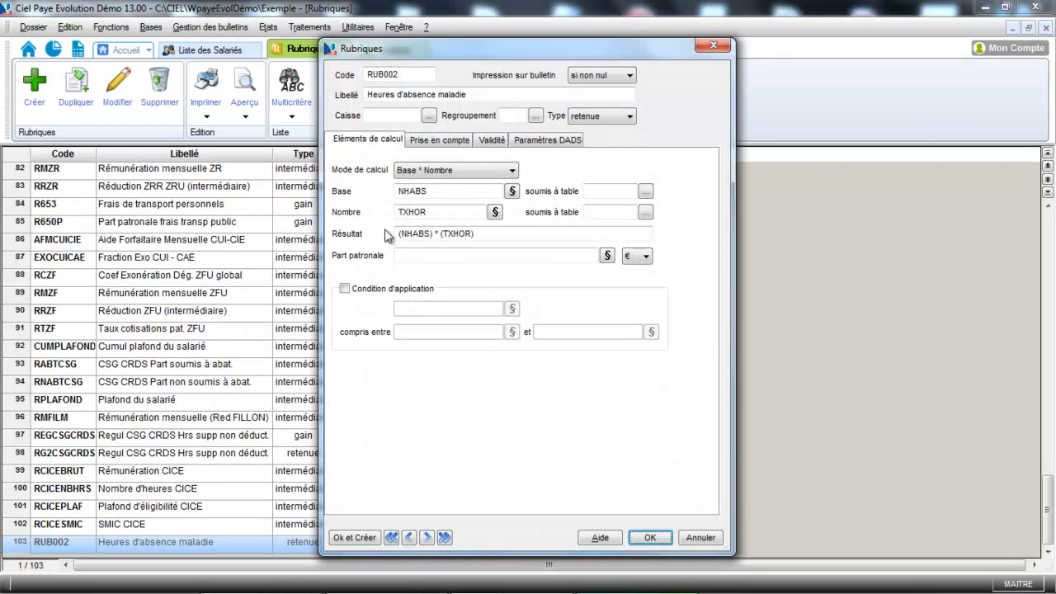
click(439, 190)
key(BackSpace)
key(BackSpace)
key(BackSpace)
key(BackSpace)
click(511, 191)
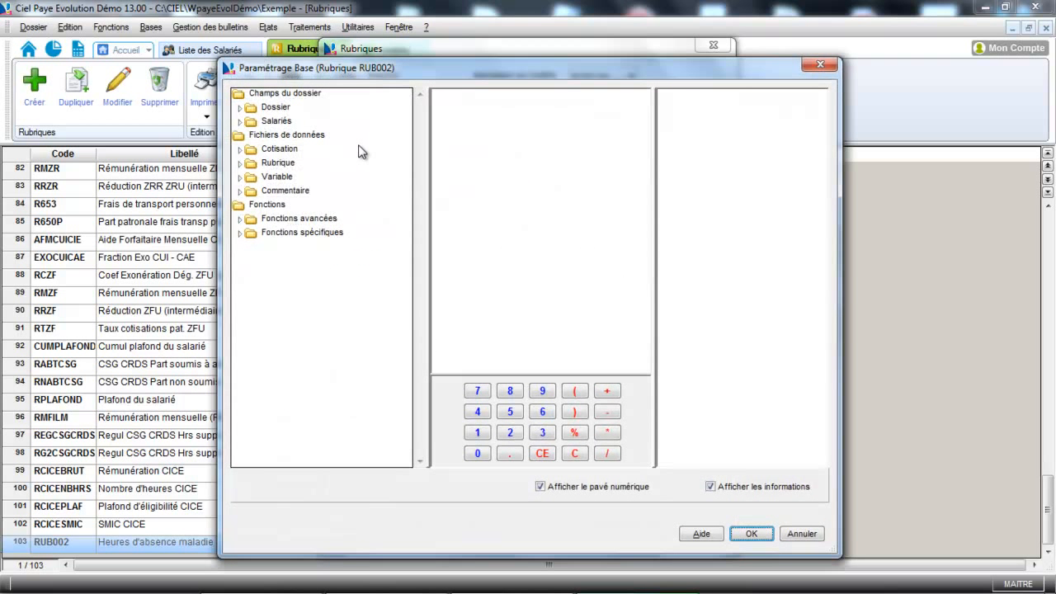
click(241, 178)
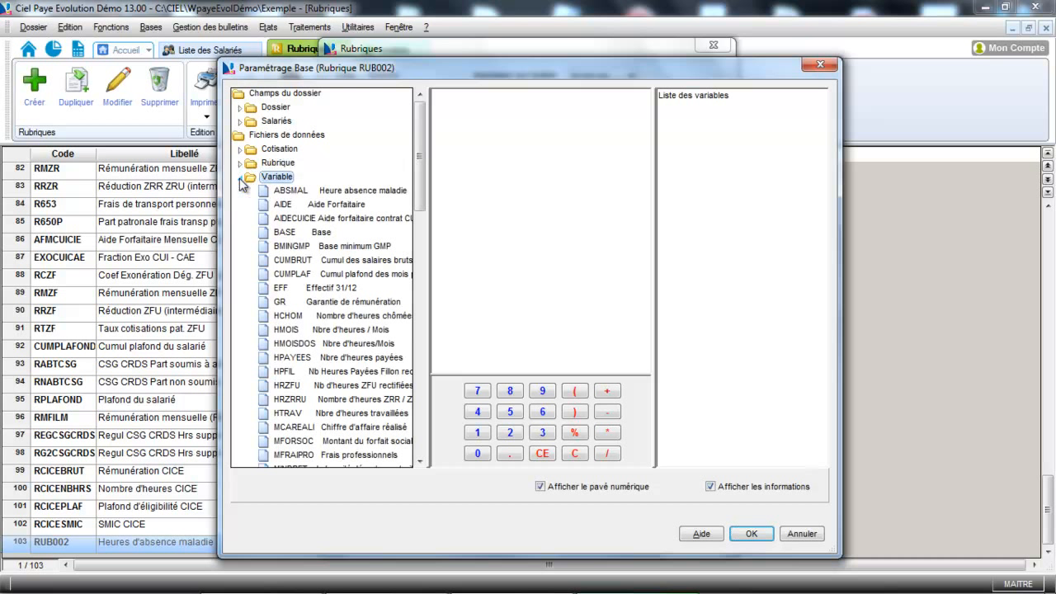
click(295, 194)
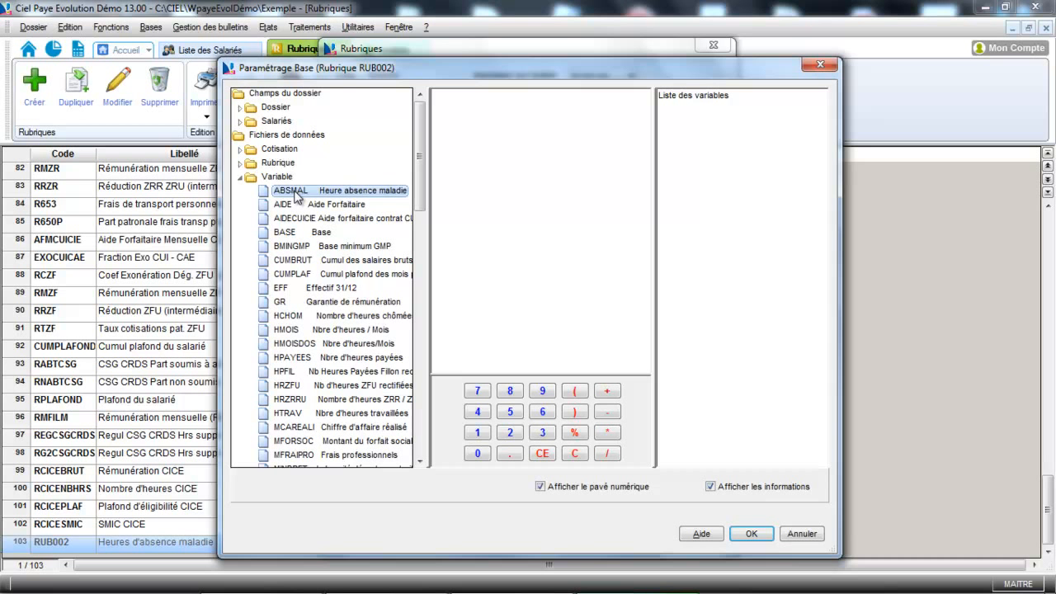
double_click(294, 194)
click(749, 532)
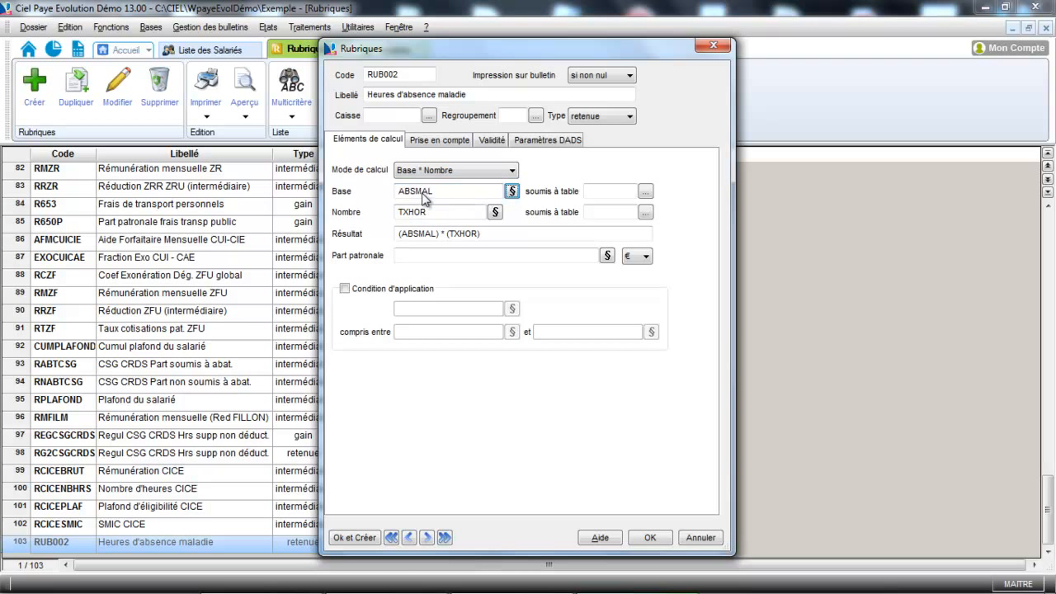
click(660, 538)
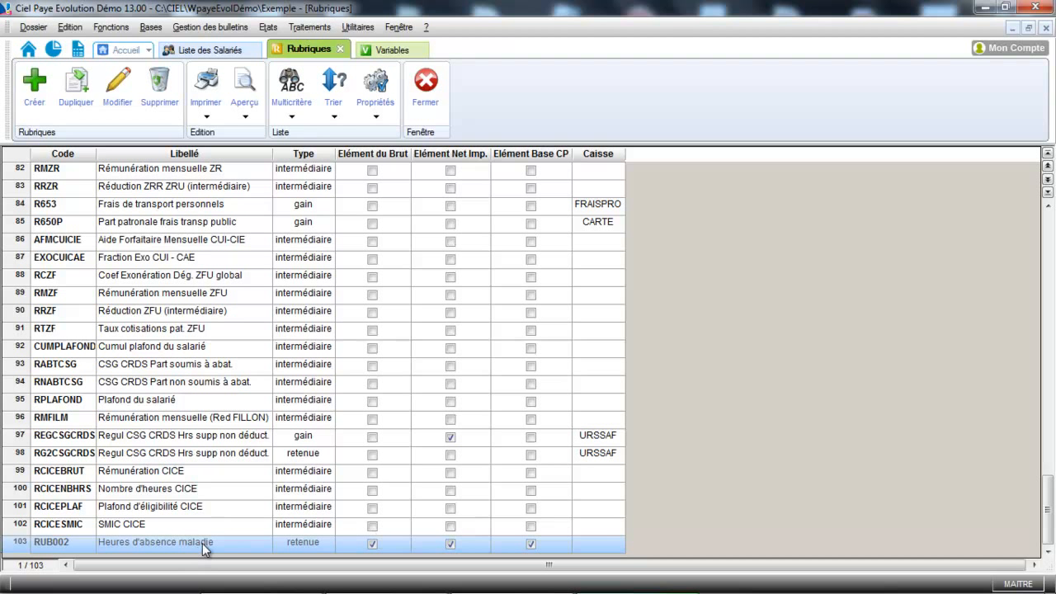
click(77, 96)
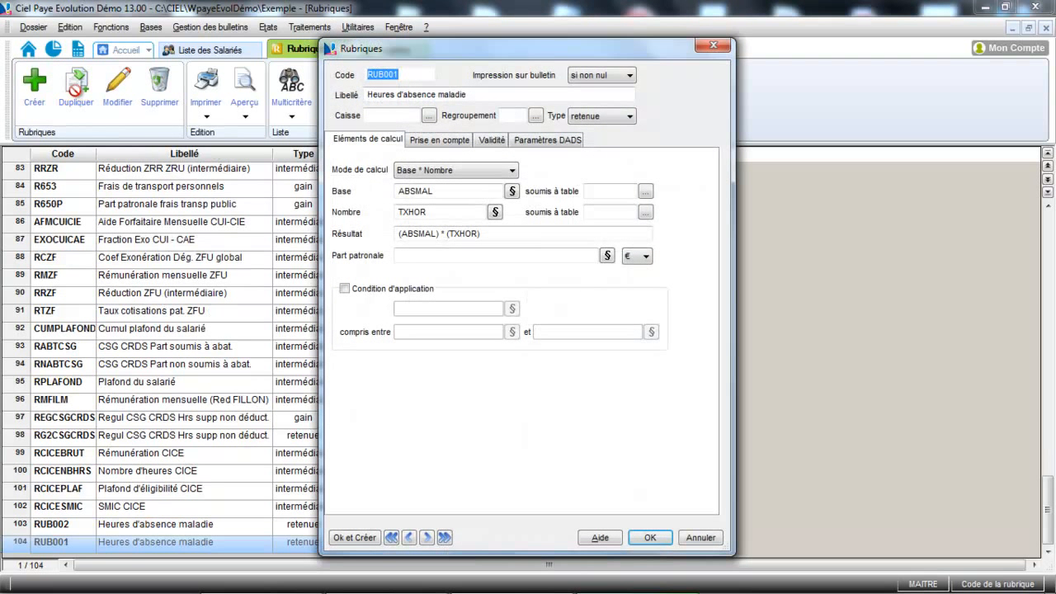
click(380, 75)
text(1)
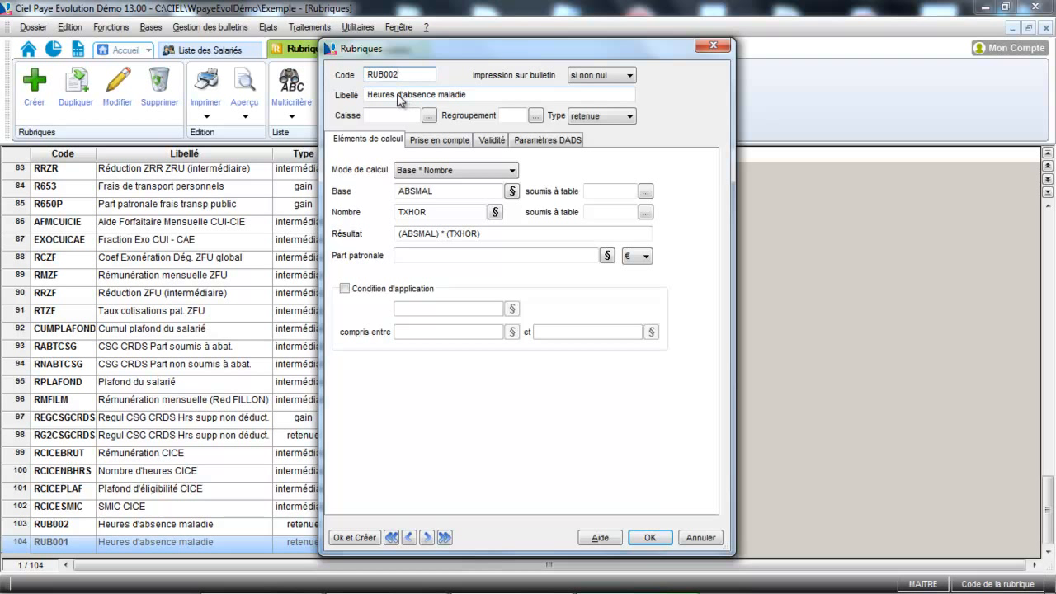
click(397, 96)
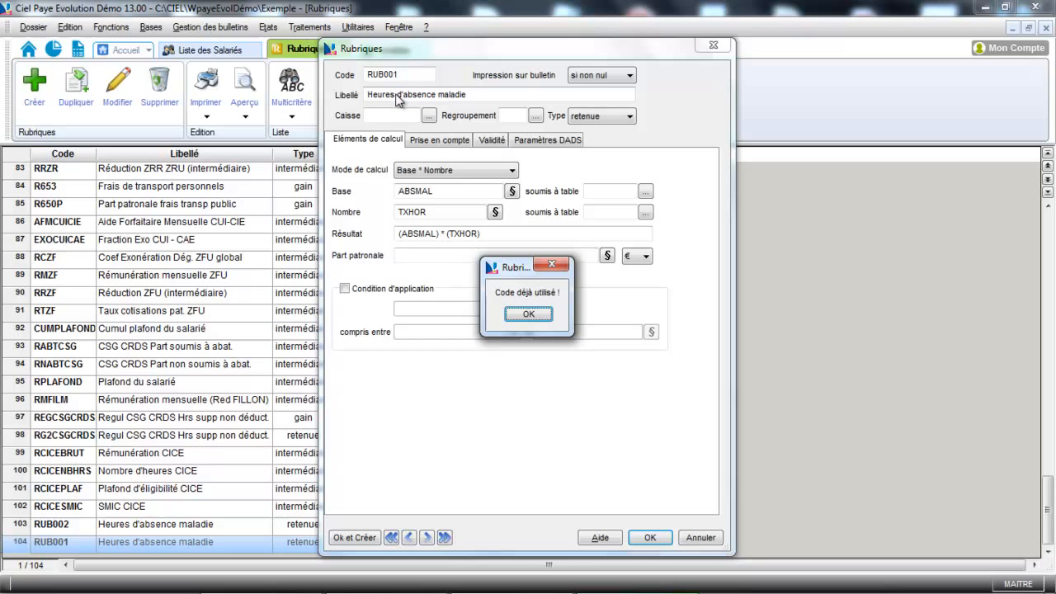
click(538, 317)
drag(396, 95, 408, 96)
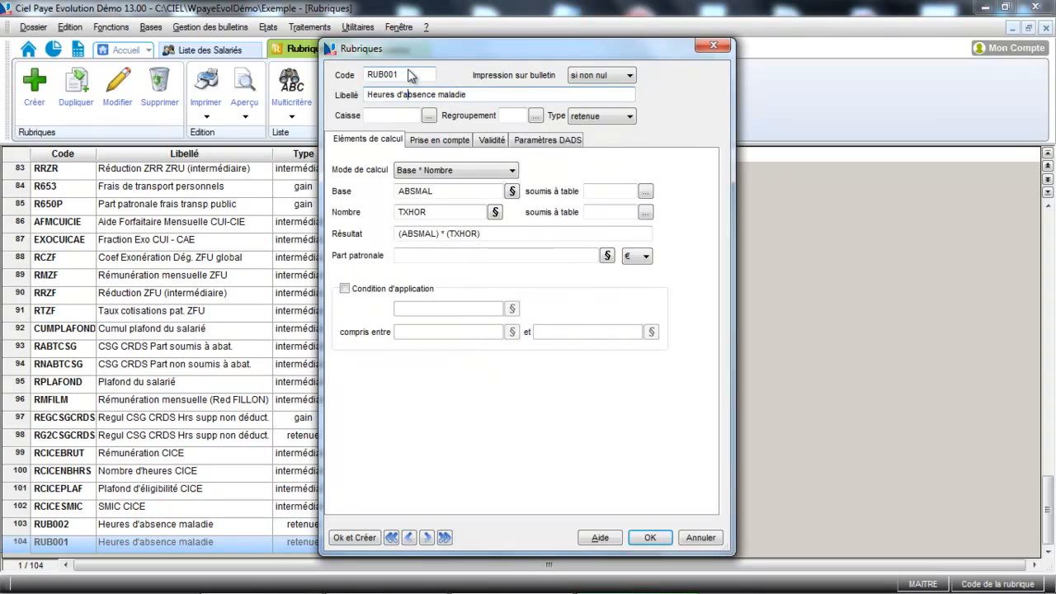
click(713, 541)
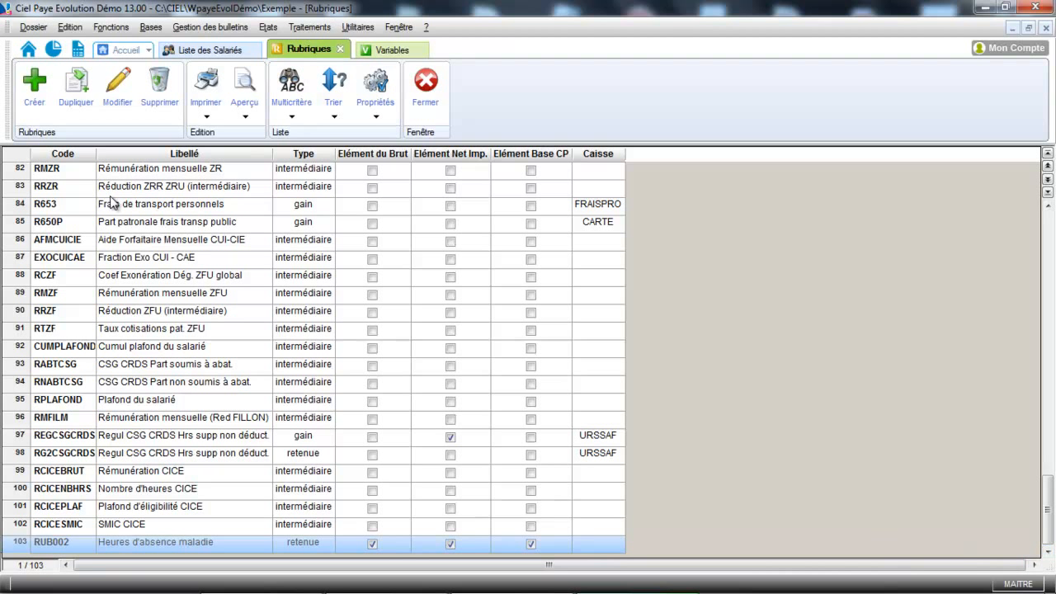
Duplicate the RUB002 "Heures d'absence maladie" rubrique and give the copy the code RUB004.
click(76, 91)
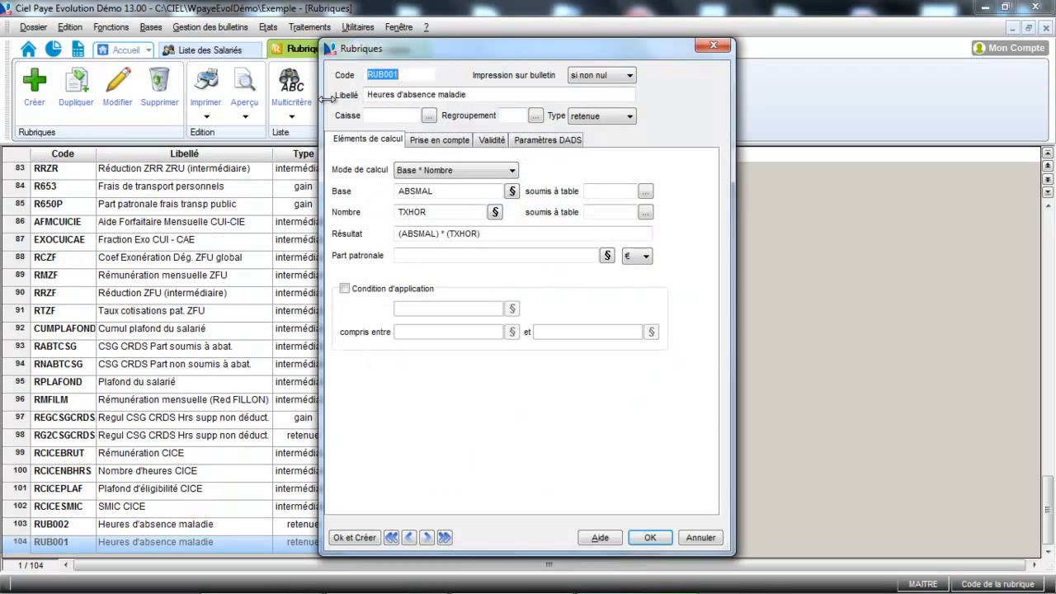
click(428, 76)
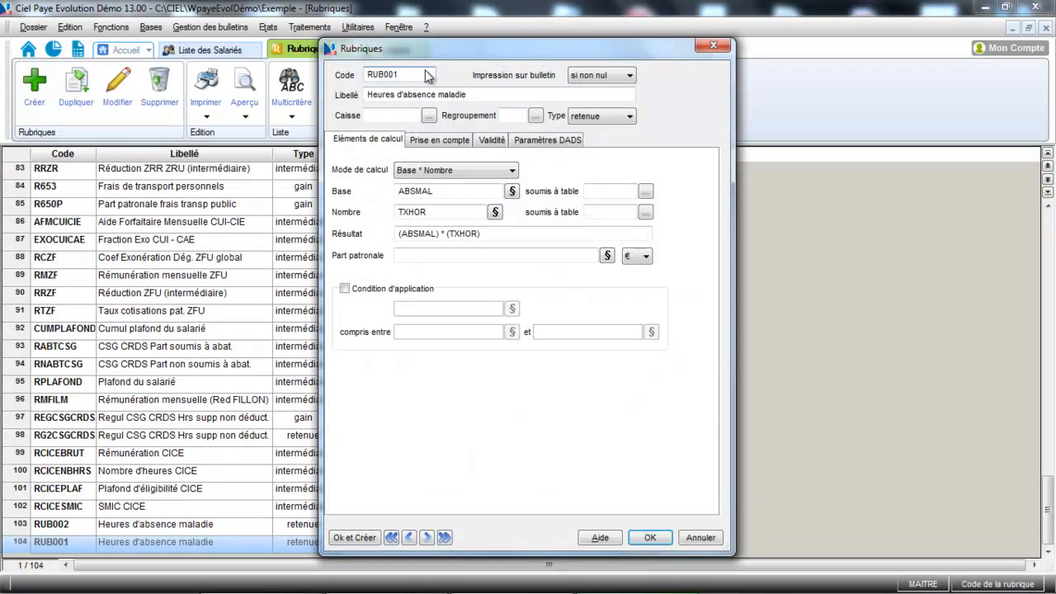
key(BackSpace)
text(4)
Change the RUB004 rubrique's label to "Indemnité absence maladie" and its type to gain.
click(394, 99)
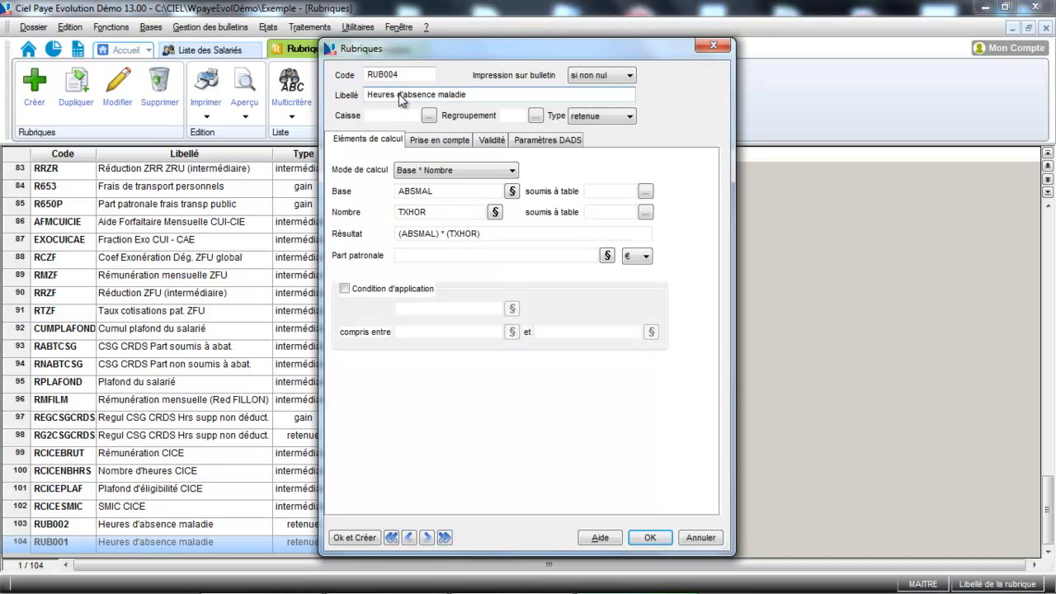
key(BackSpace)
key(BackSpace)
key(BackSpace)
key(BackSpace)
key(BackSpace)
key(BackSpace)
key(BackSpace)
text(Indemnité)
key(Delete)
key(Delete)
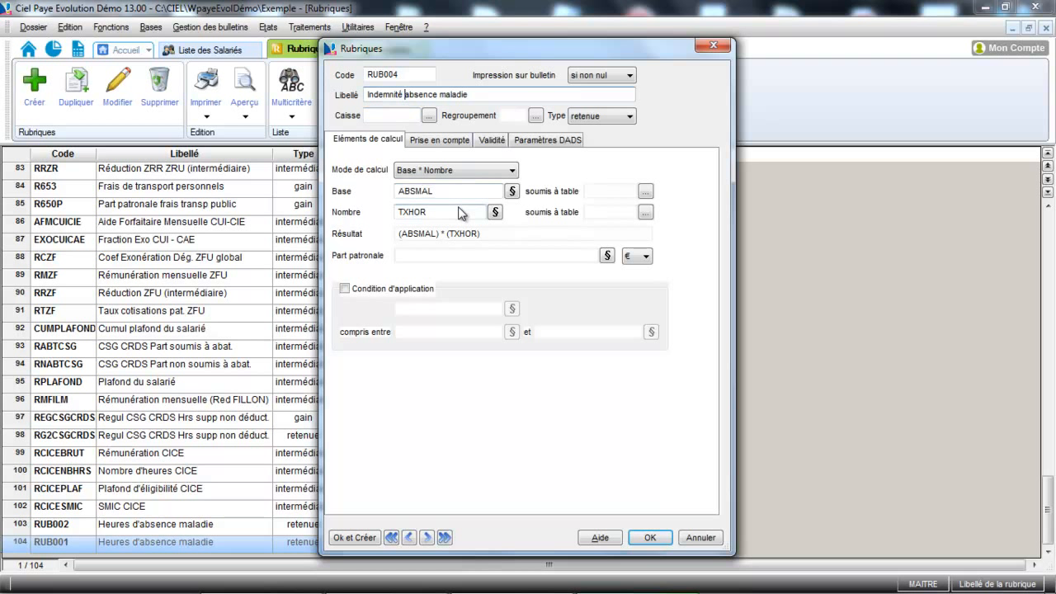
click(600, 119)
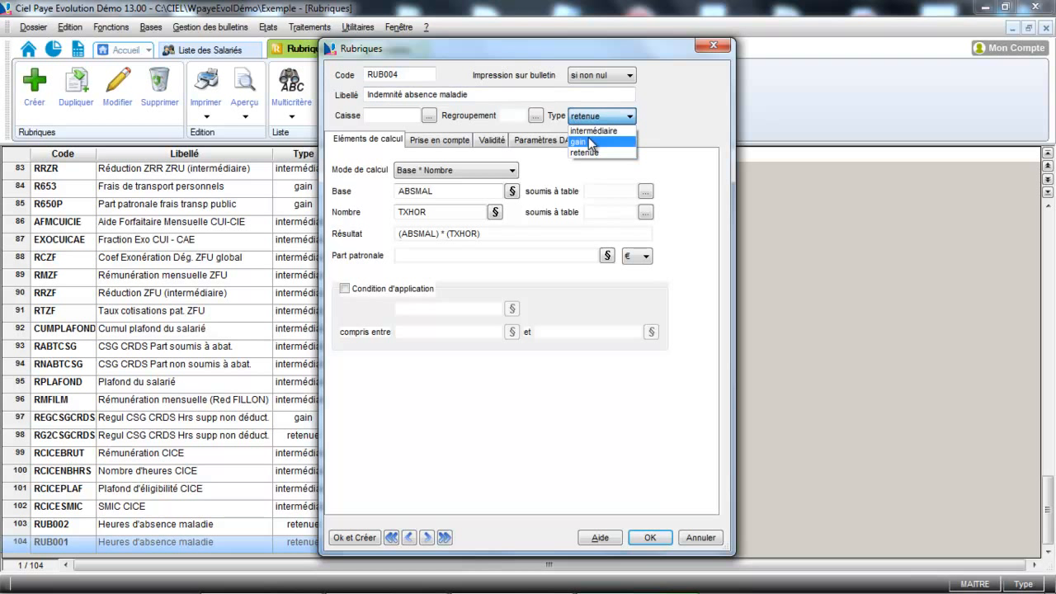
click(591, 142)
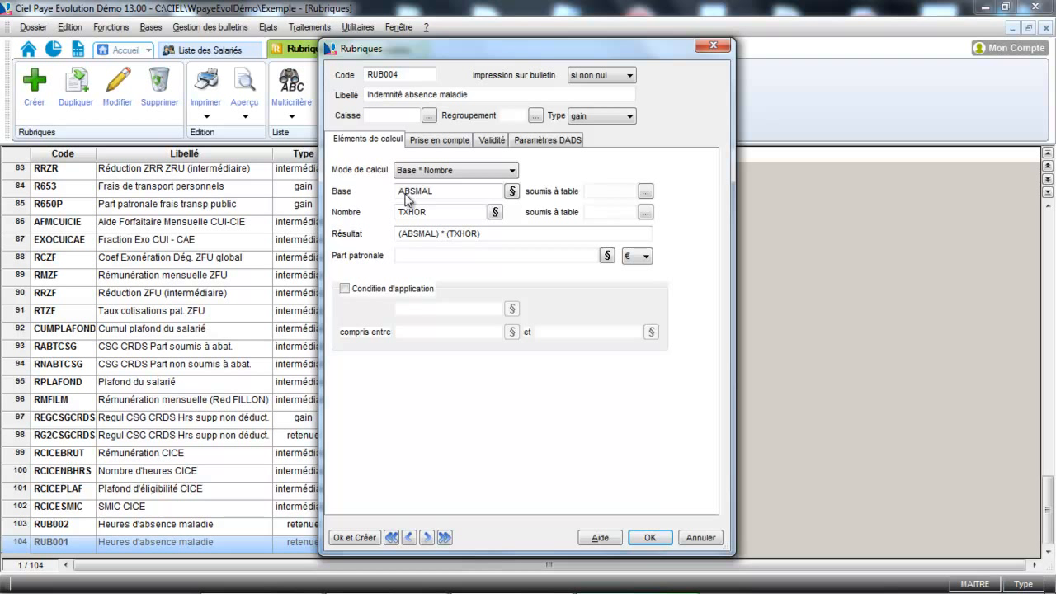
Set the worked hours (Travaillées) and paid hours (Payées) of rubrique RUB004 to count as + and save the rubrique.
click(443, 142)
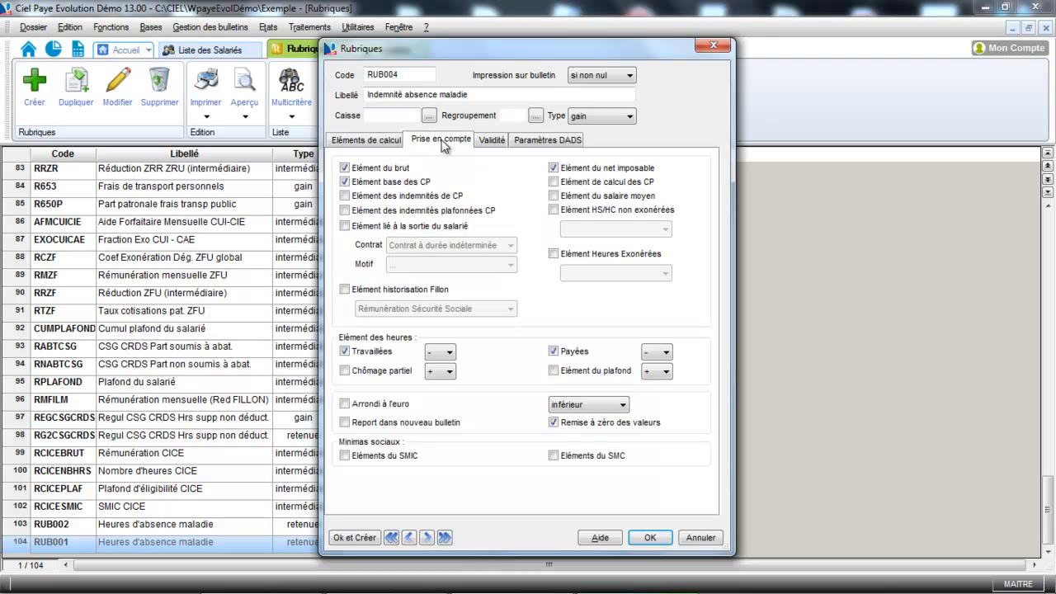
click(450, 353)
click(430, 366)
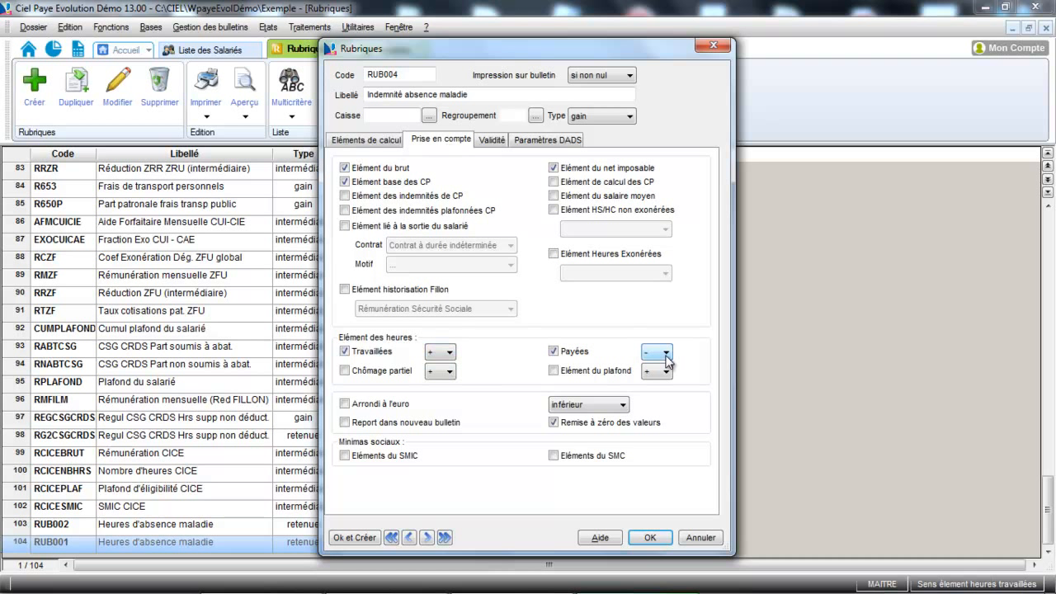
click(665, 353)
click(665, 367)
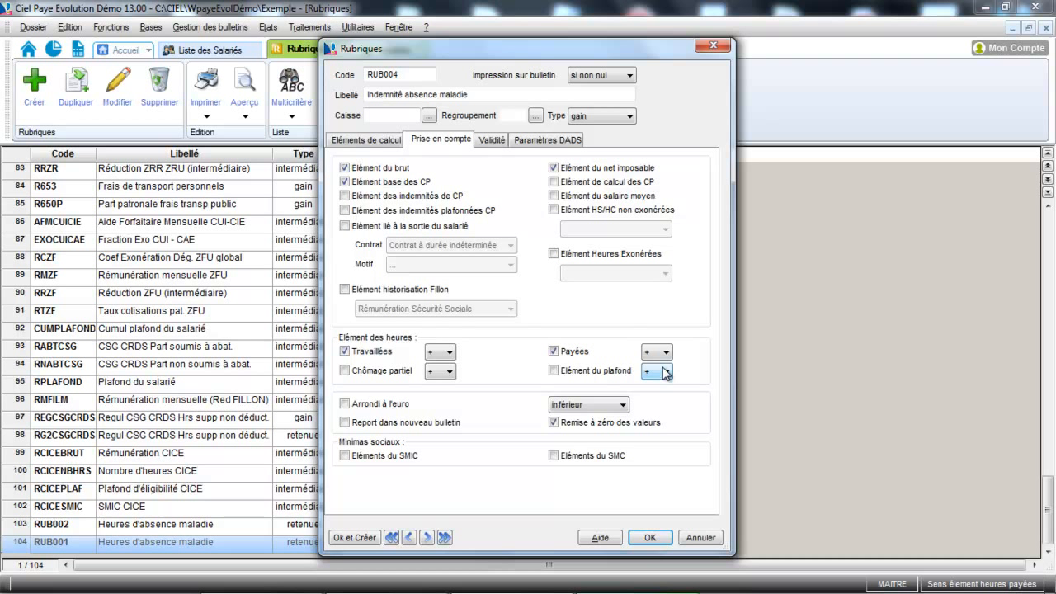
click(652, 537)
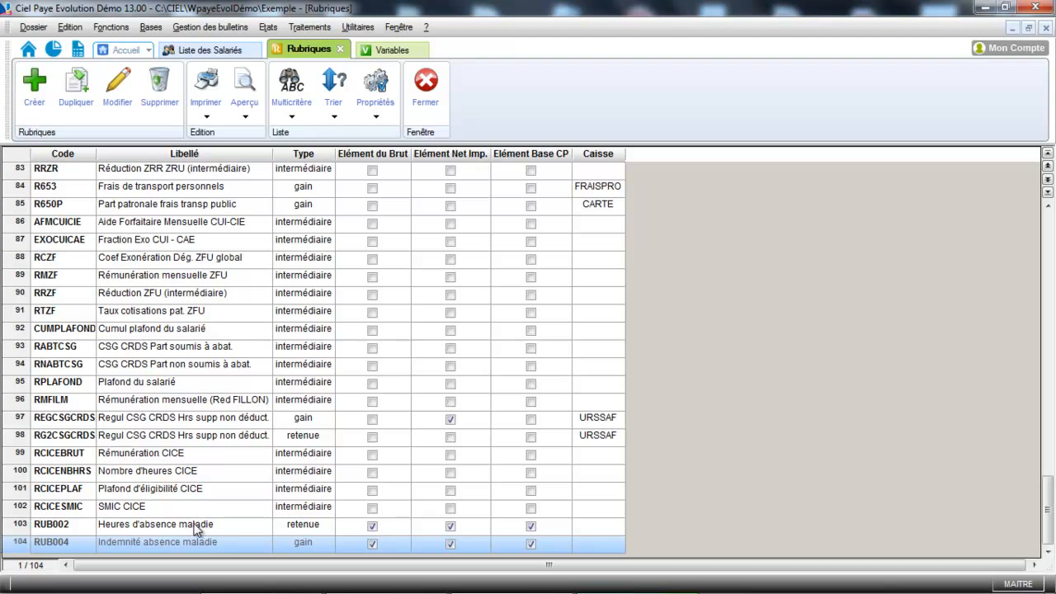
Open the NONCADRE "Salarié non cadre" profile for modification.
click(167, 529)
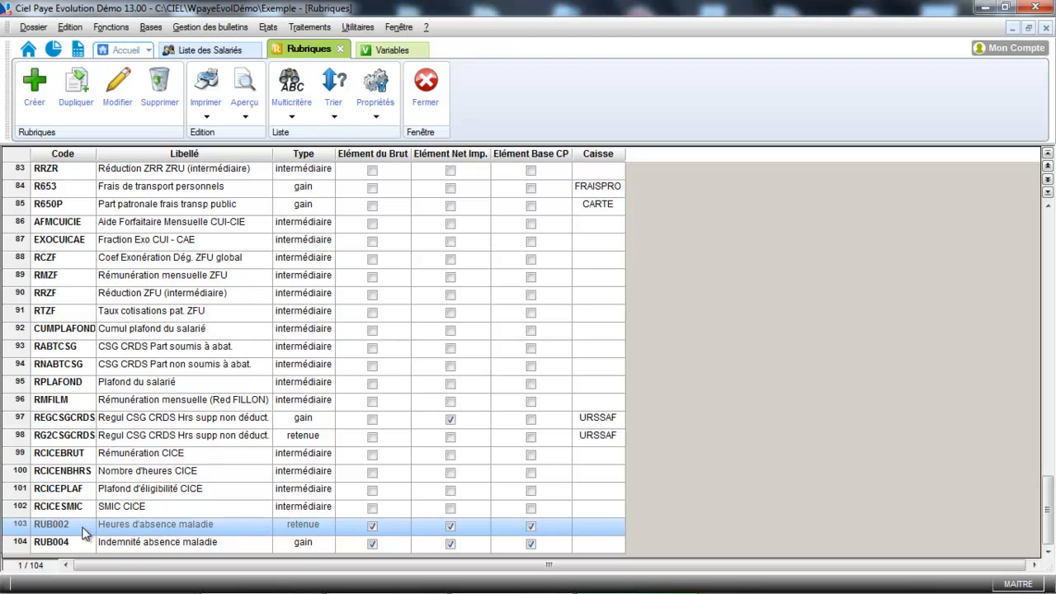
click(151, 29)
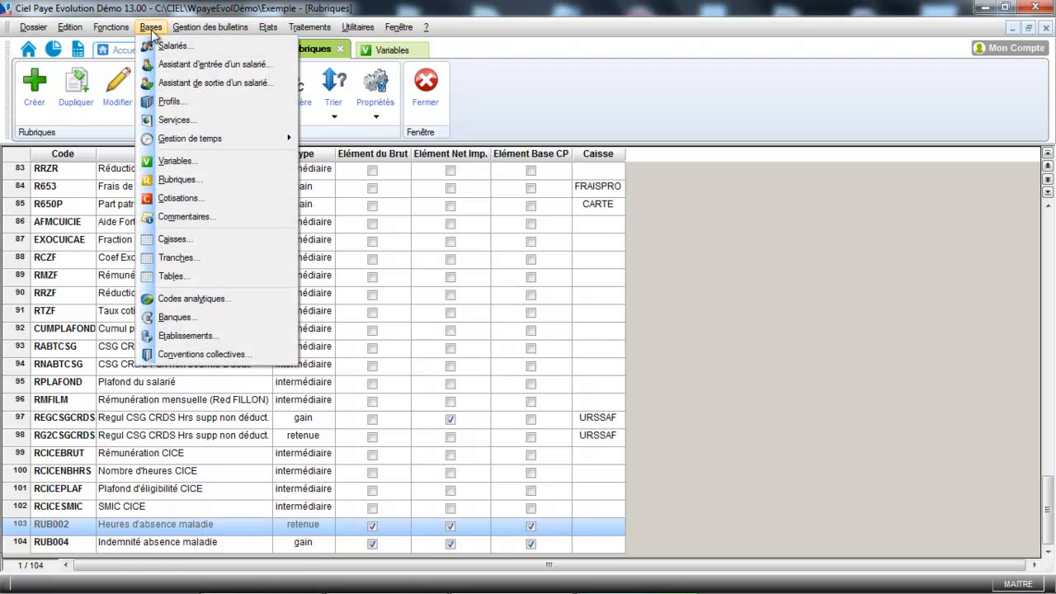
click(166, 100)
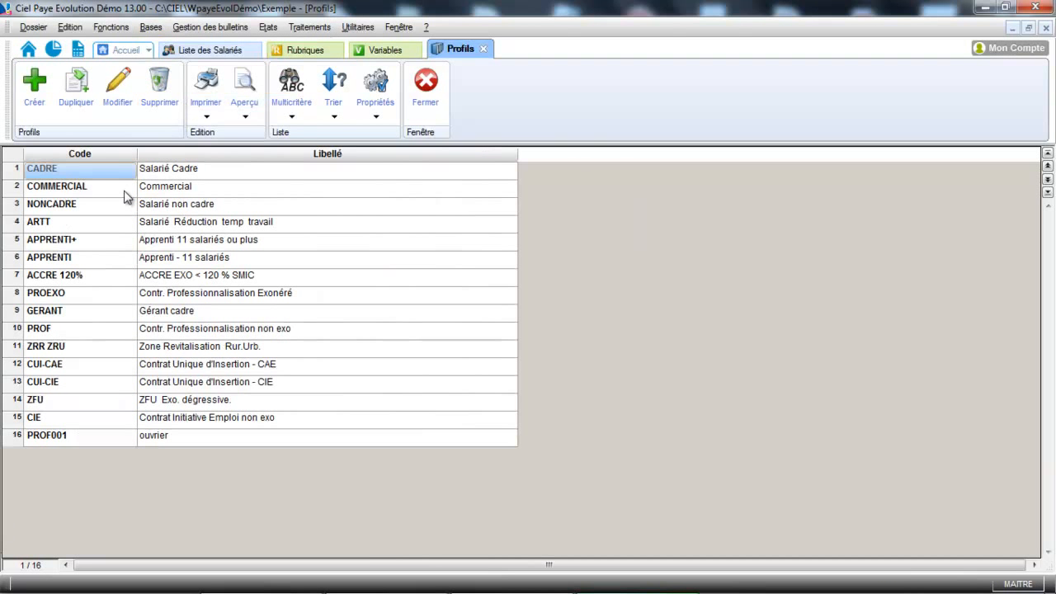
click(116, 204)
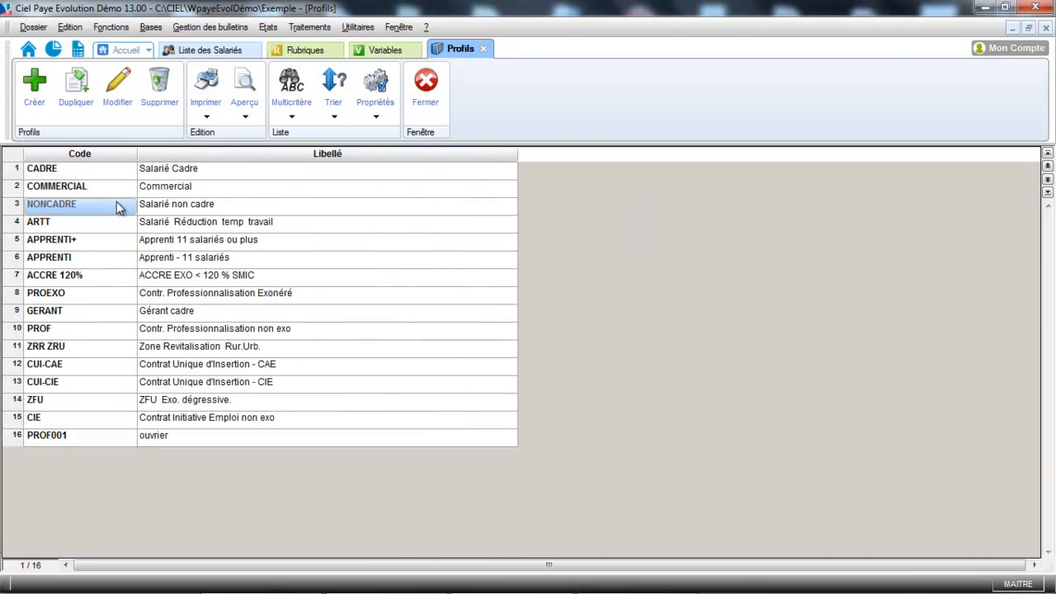
click(118, 90)
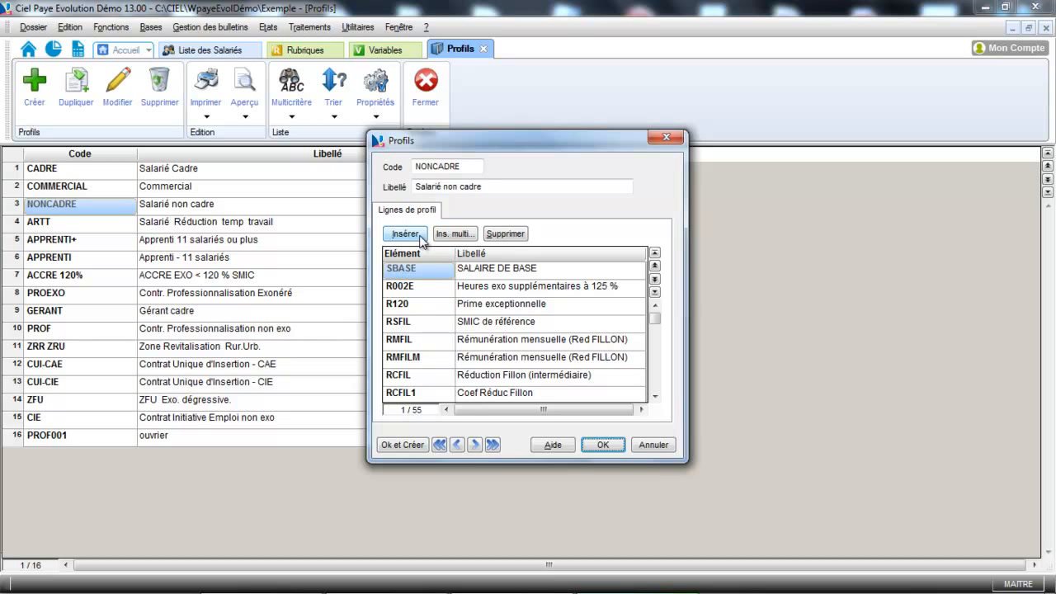
click(420, 236)
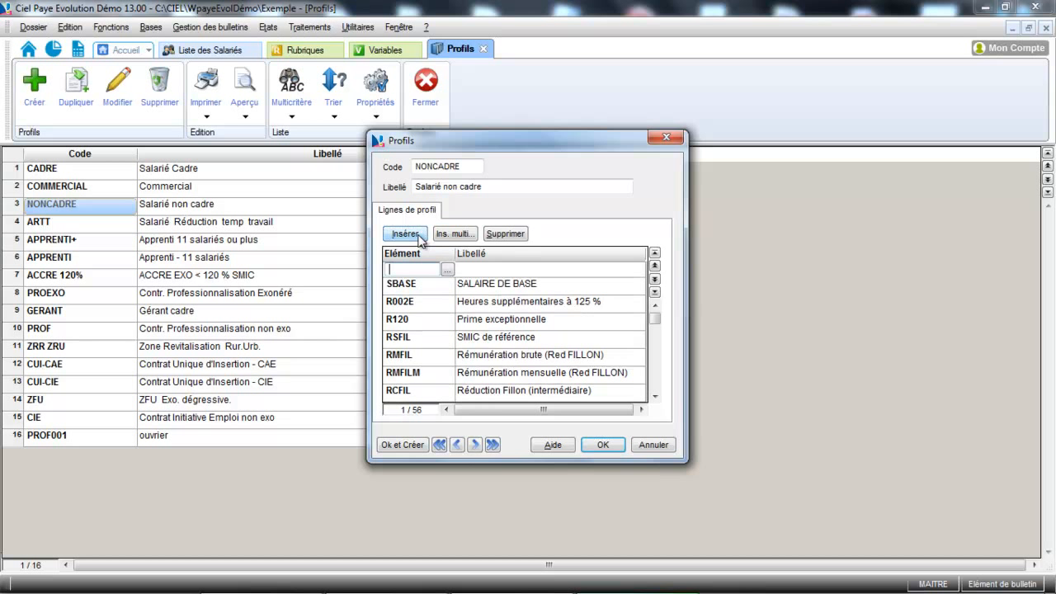
click(505, 234)
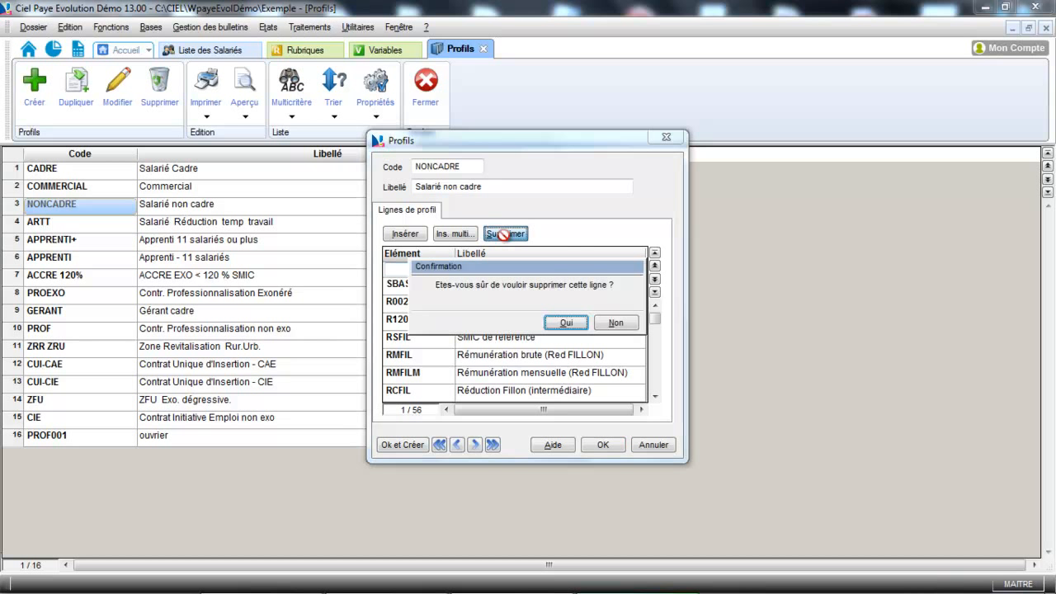
click(566, 324)
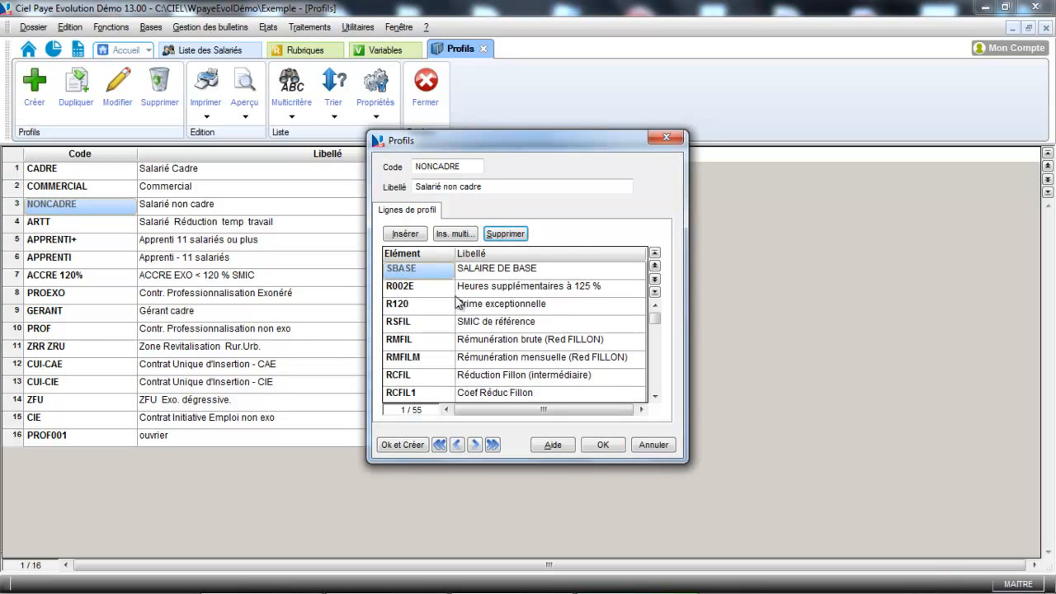
Insert the rubrique RUB002 "Heures d'absence maladie" into the NONCADRE profile, just above the RSFIL line.
click(425, 322)
click(419, 235)
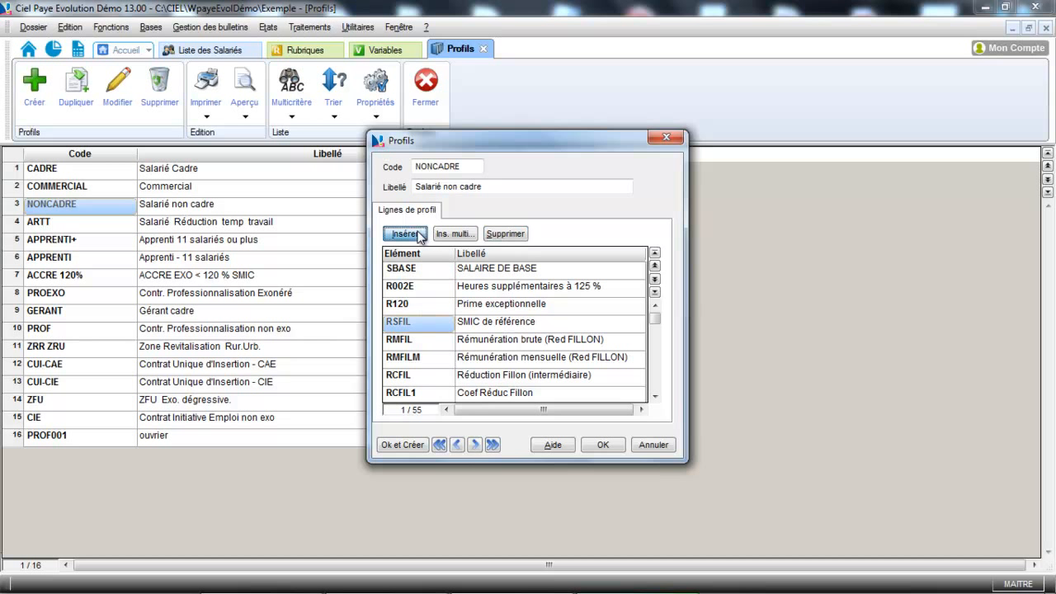
text(RUB)
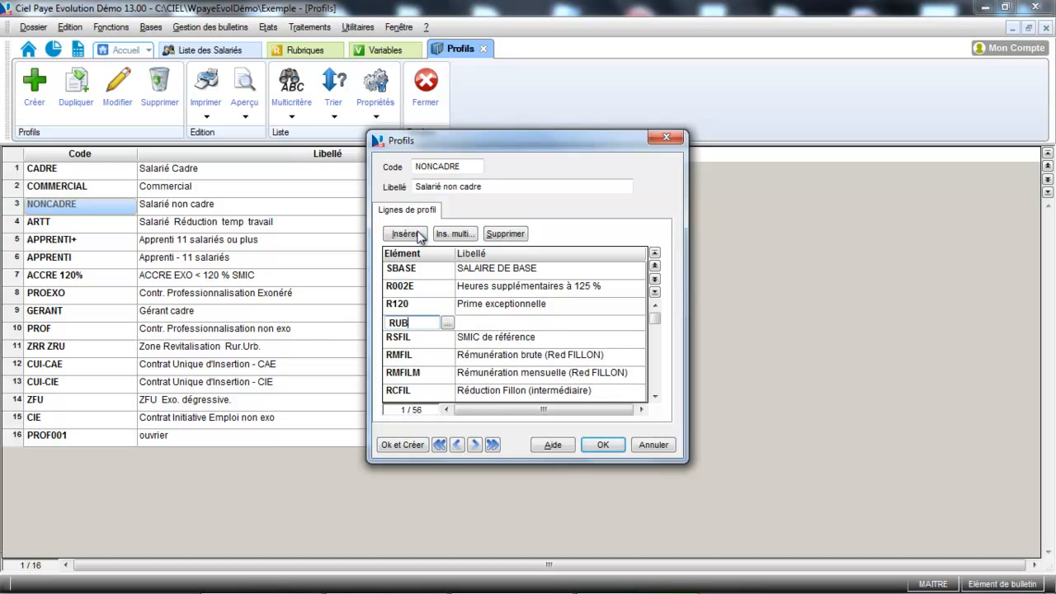
text(002)
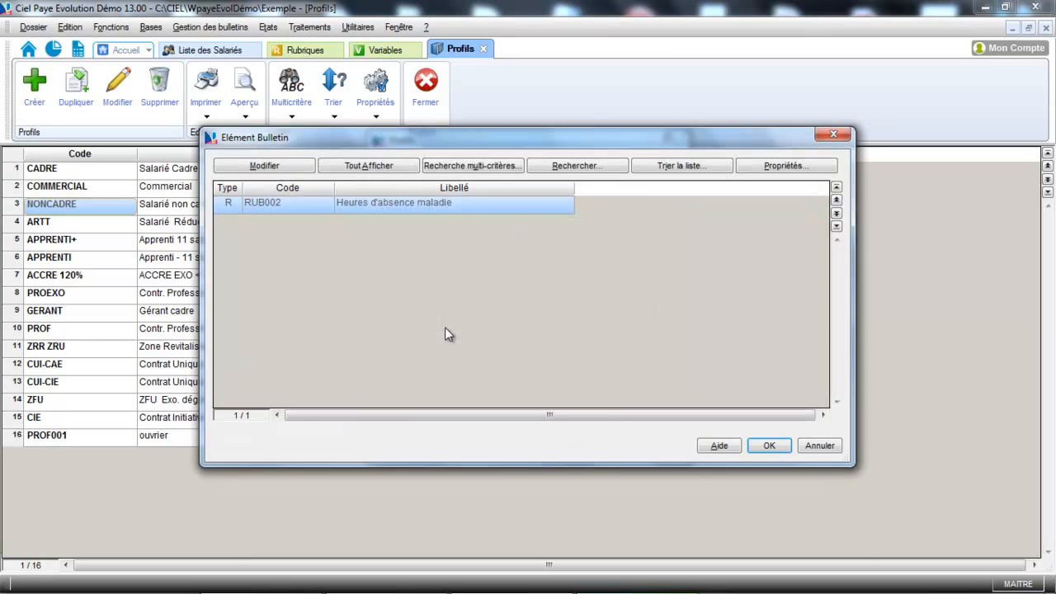
double_click(419, 211)
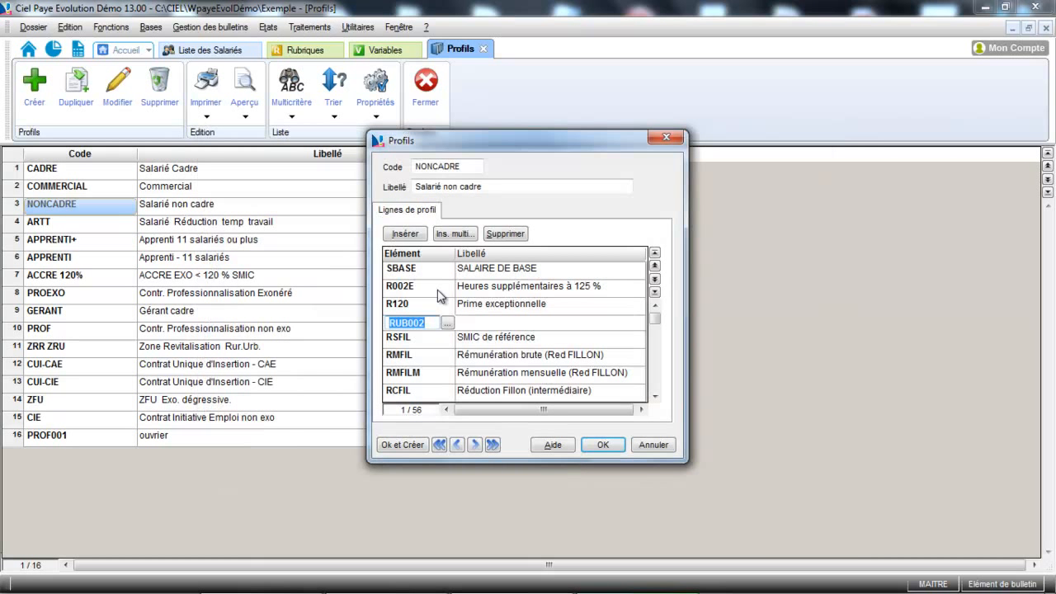
Insert the rubrique RUB004 "Indemnité absence maladie" above the RSFIL line, save the NONCADRE profile and close the profile list.
click(440, 337)
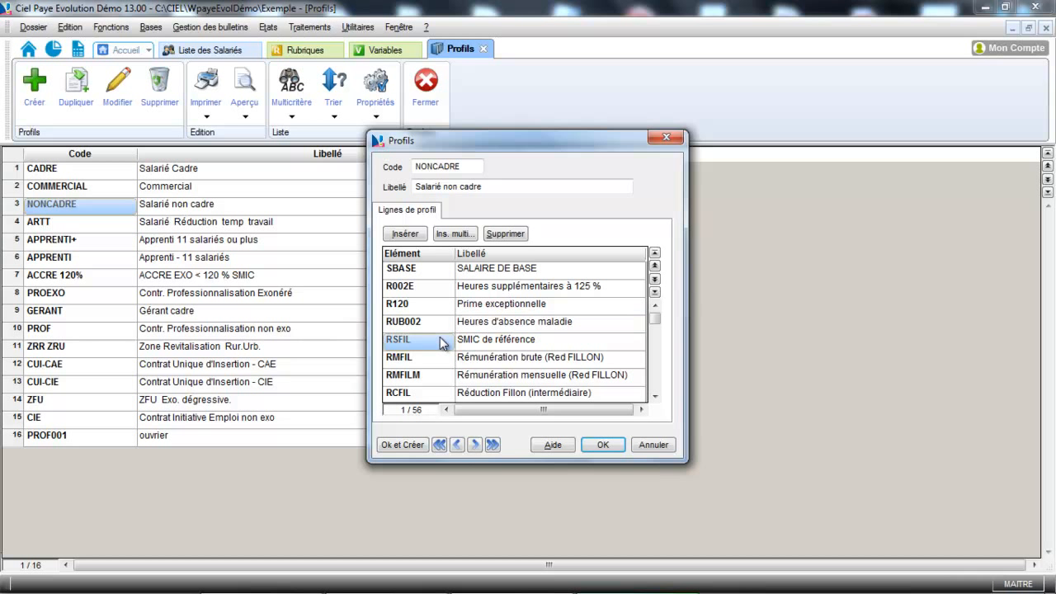
click(412, 235)
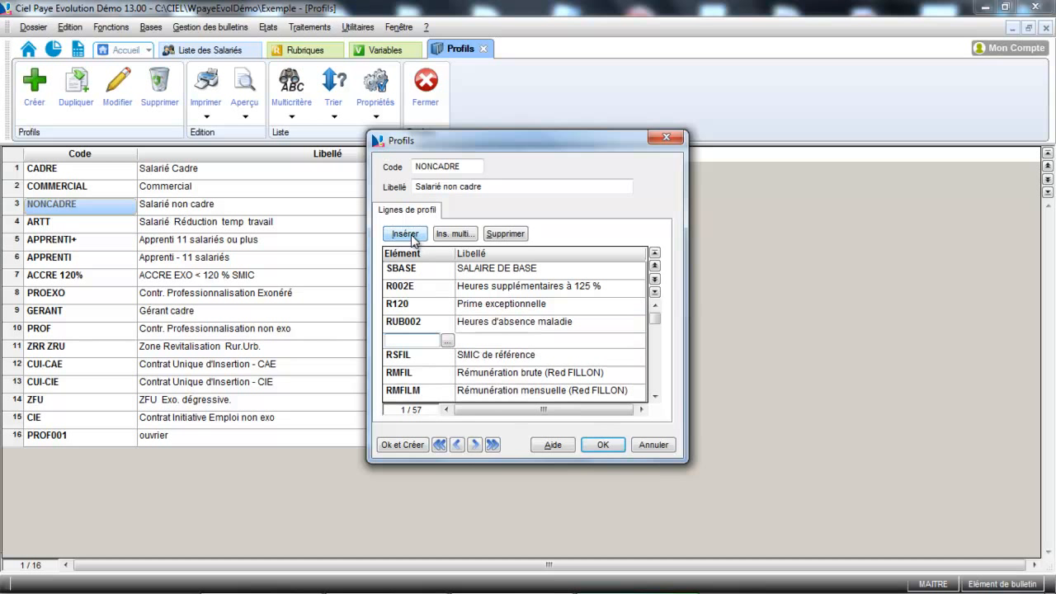
text(RUB004)
click(447, 342)
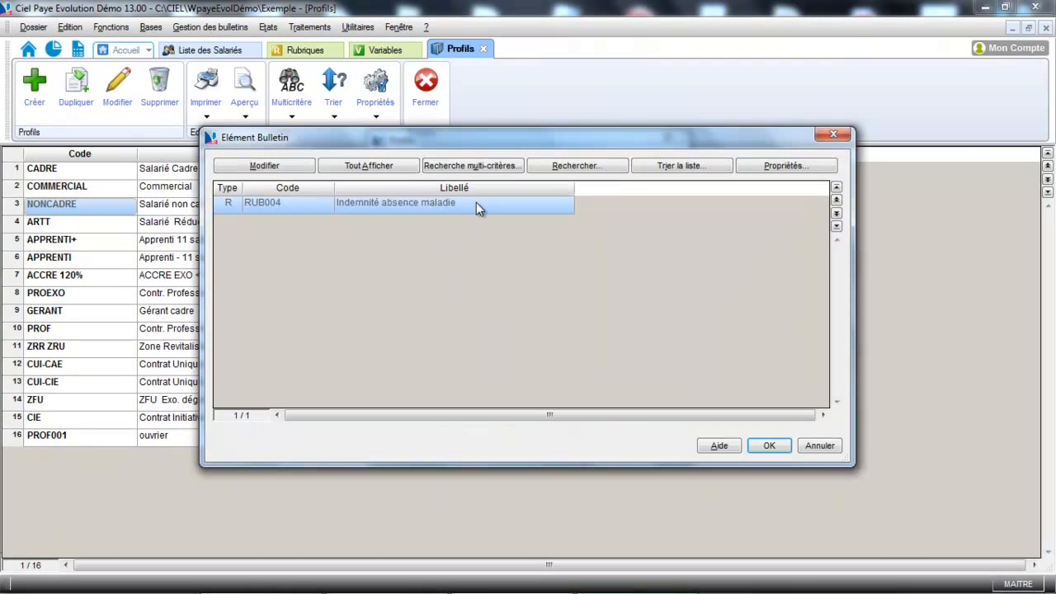
double_click(476, 202)
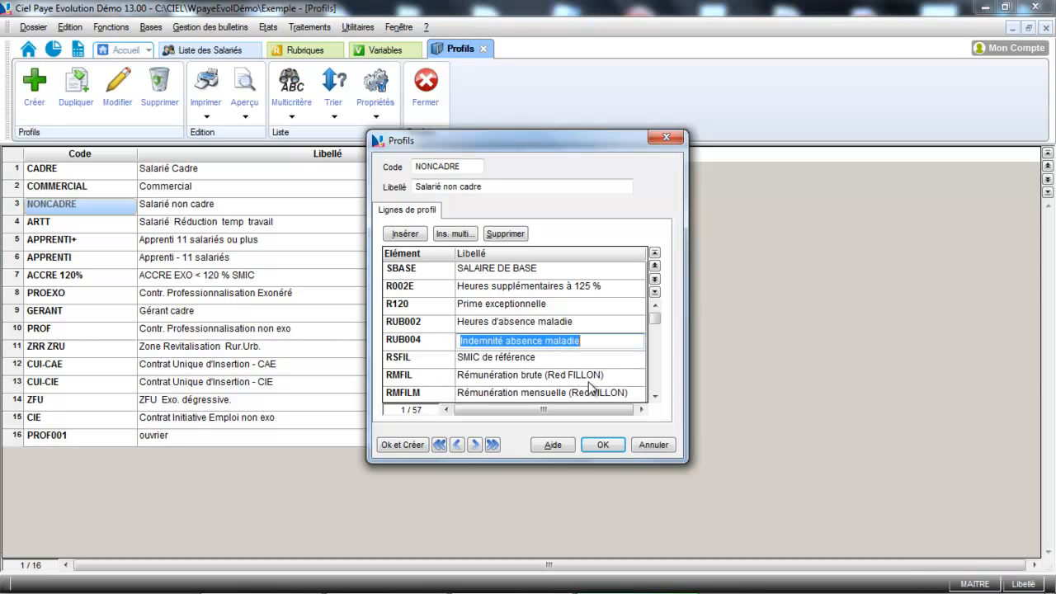
click(604, 445)
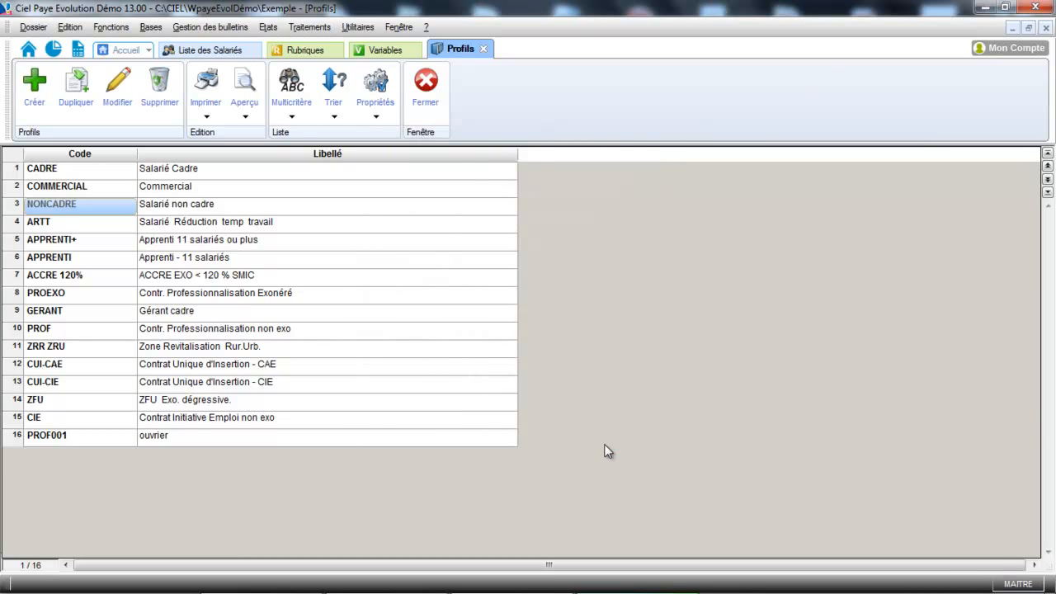
click(436, 113)
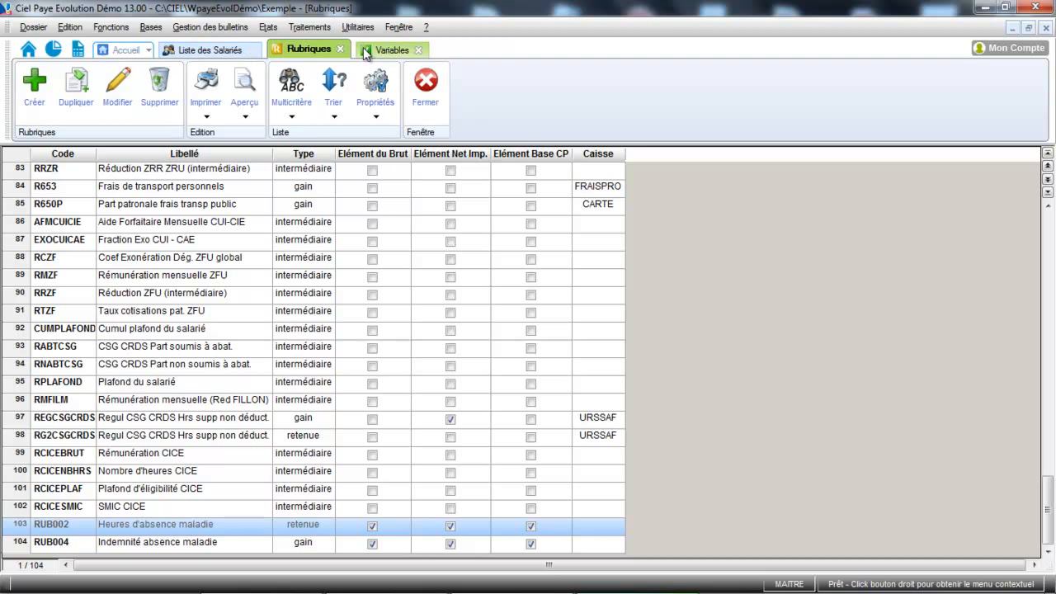
Open the July payslip of the third employee in the list of bulletins.
click(222, 27)
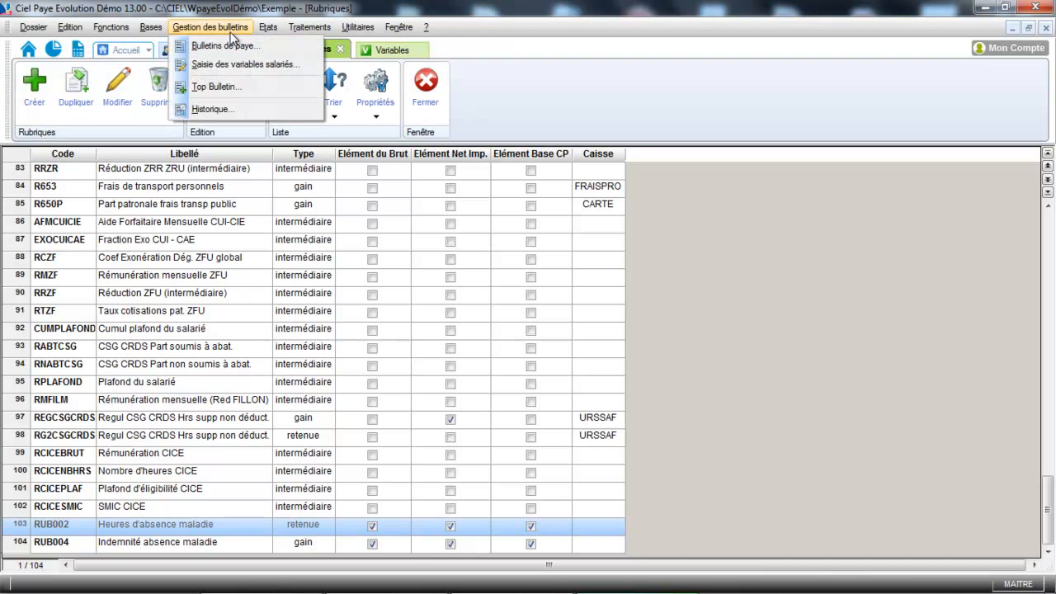
click(231, 47)
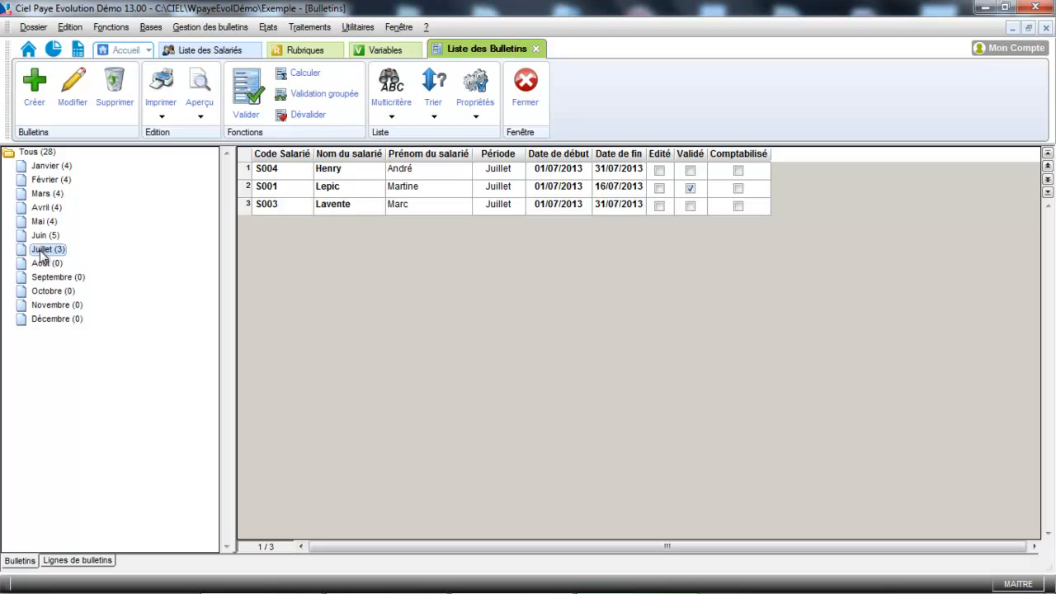
click(344, 212)
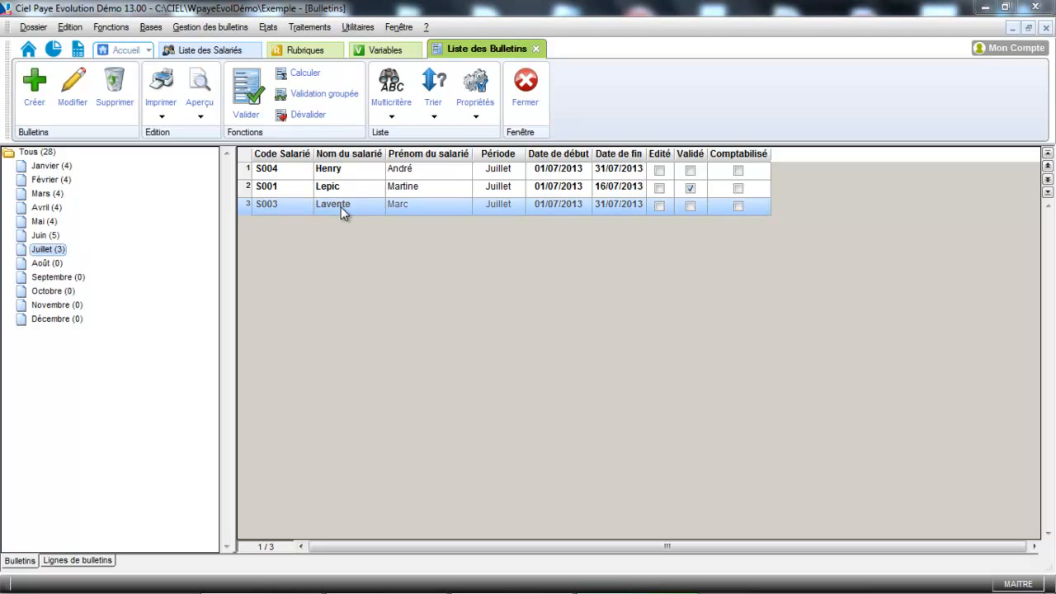
double_click(341, 207)
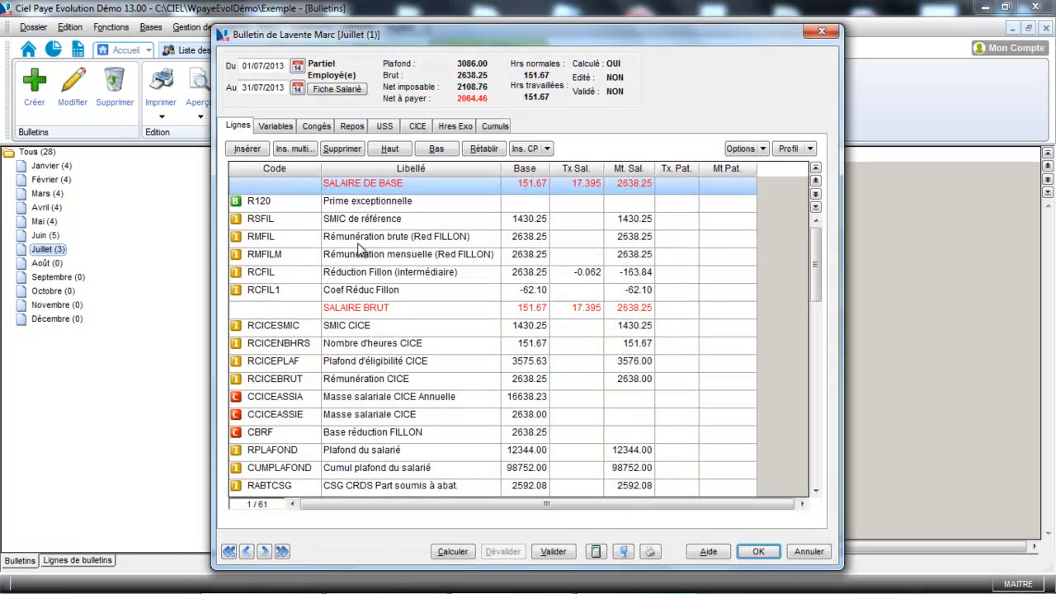
Check which profile is assigned to the employee in the employee record, and return to the payslip.
click(342, 90)
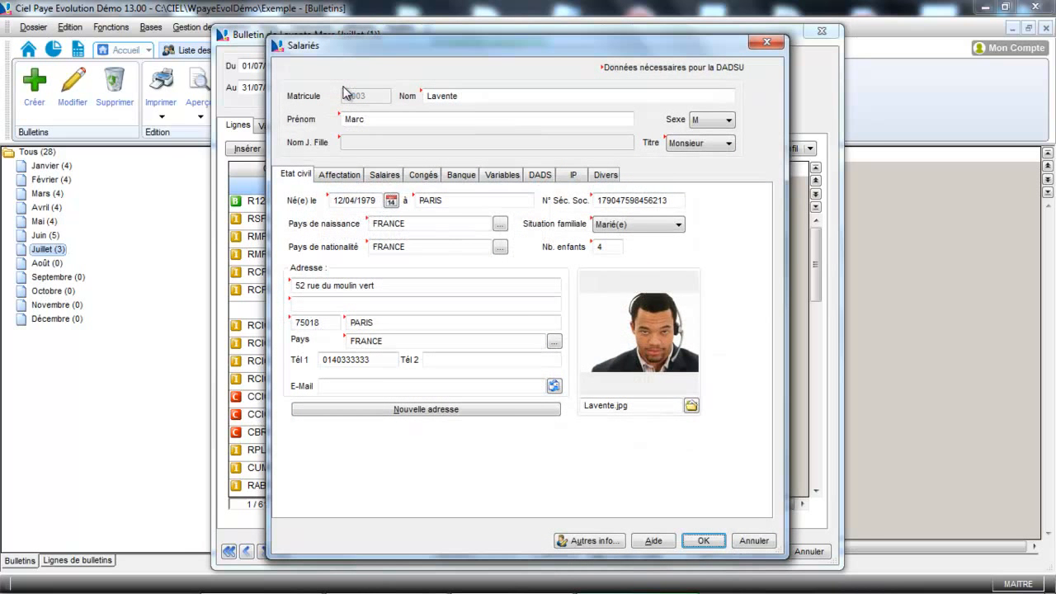
click(356, 178)
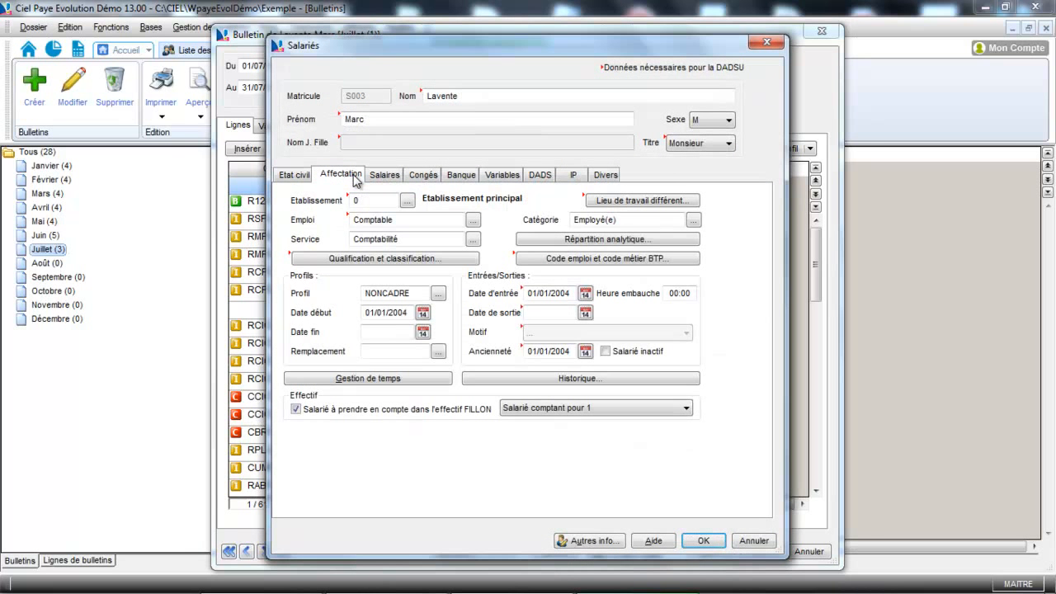
click(703, 541)
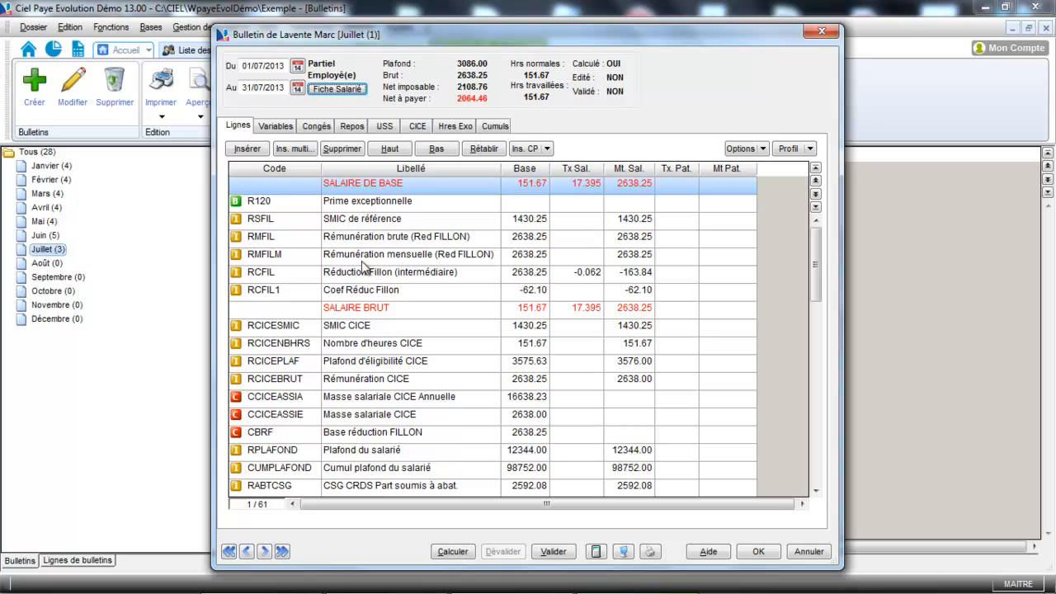
Call the NONCADRE "Salarié non cadre" profile into the July payslip to refresh its lines.
click(810, 149)
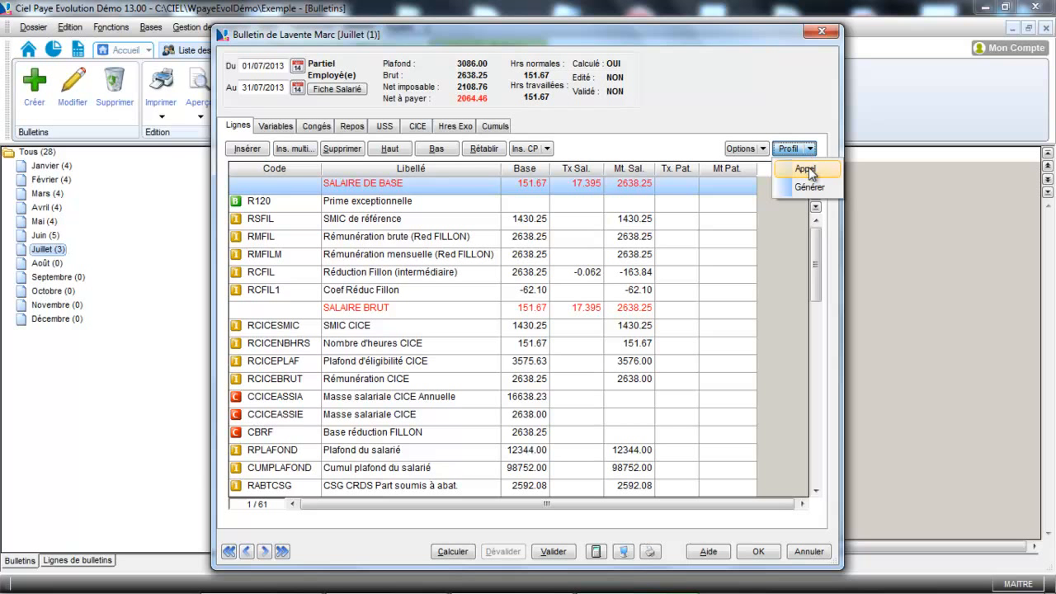
click(808, 170)
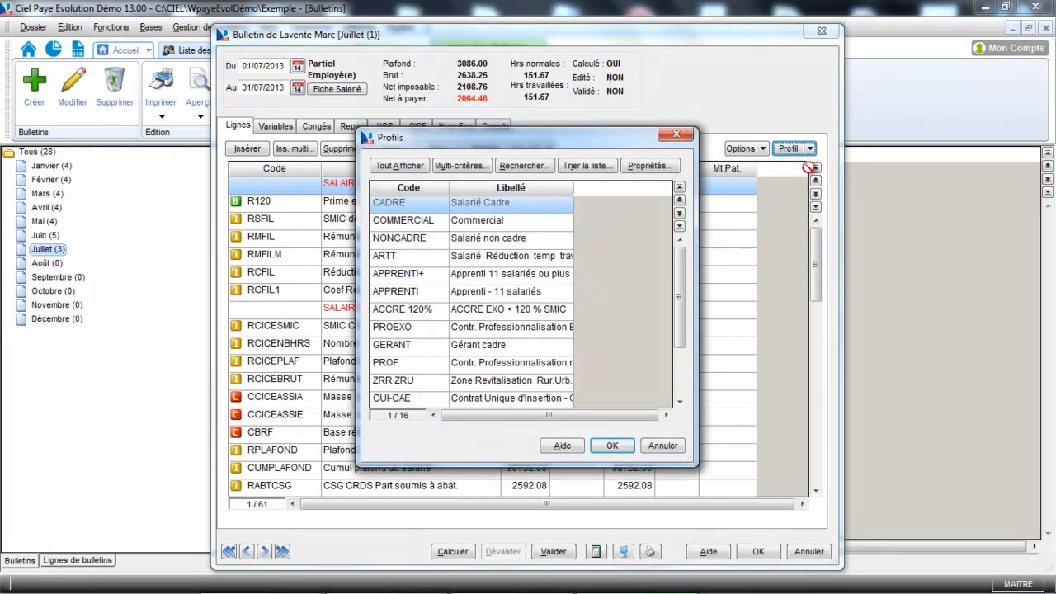
double_click(534, 237)
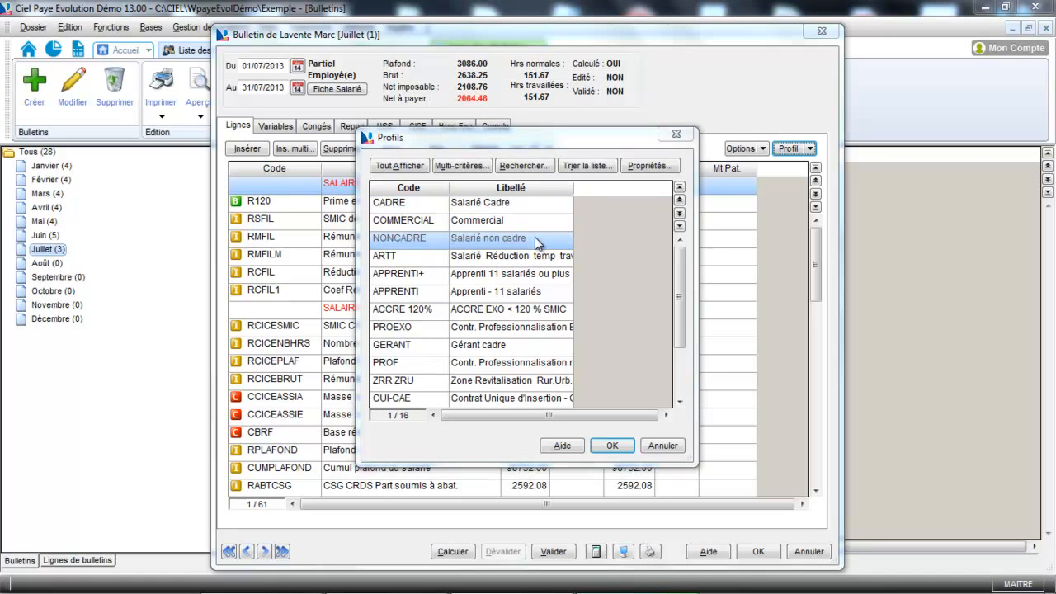
click(602, 444)
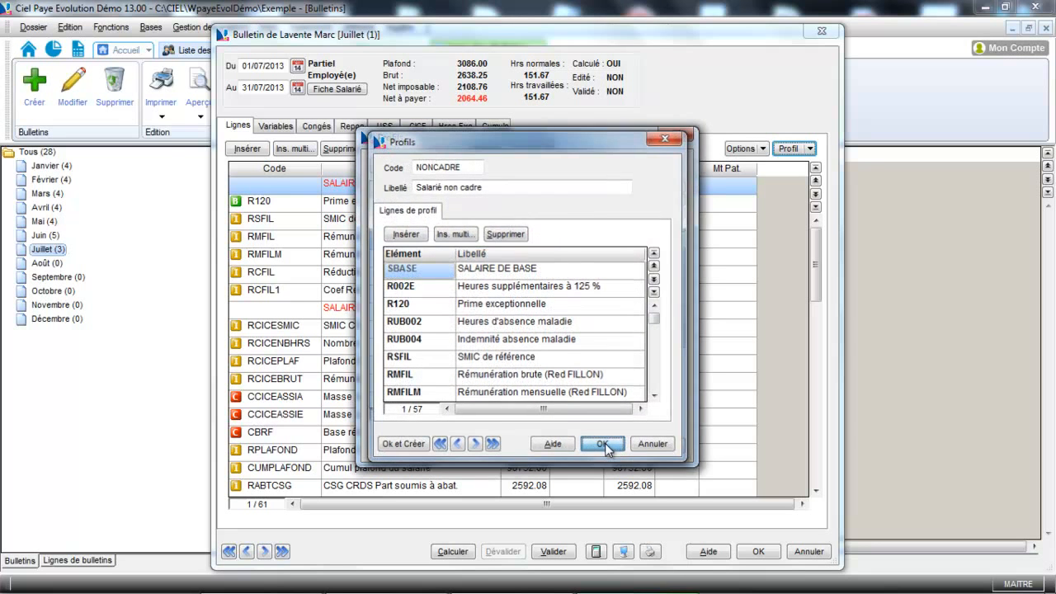
click(610, 445)
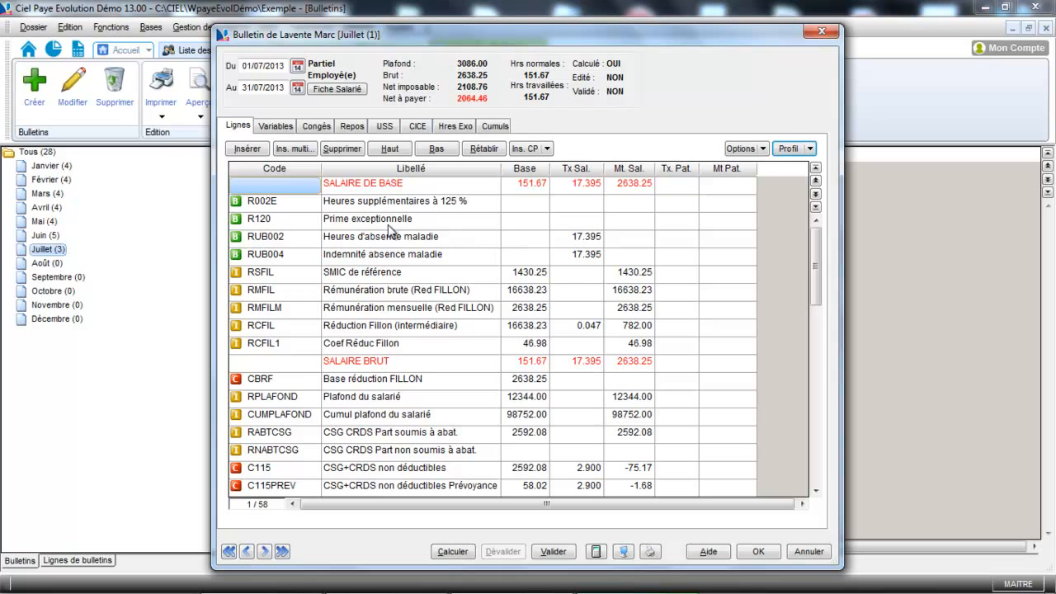
Set the payslip variable ABSMAL "Heure absence maladie" to 7 hours and save the July payslip.
click(280, 128)
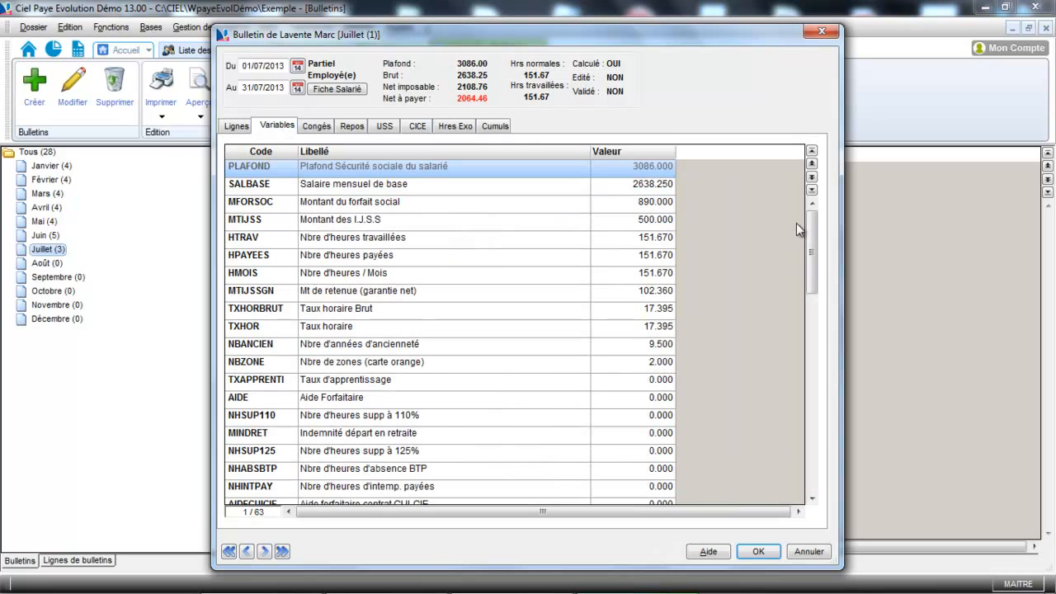
drag(811, 221, 809, 298)
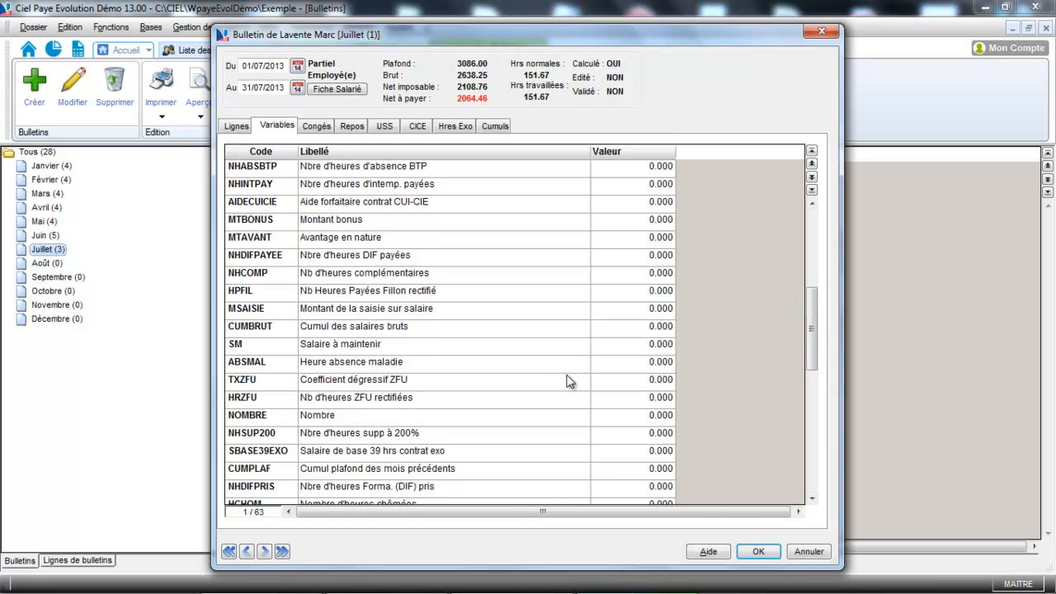
click(629, 364)
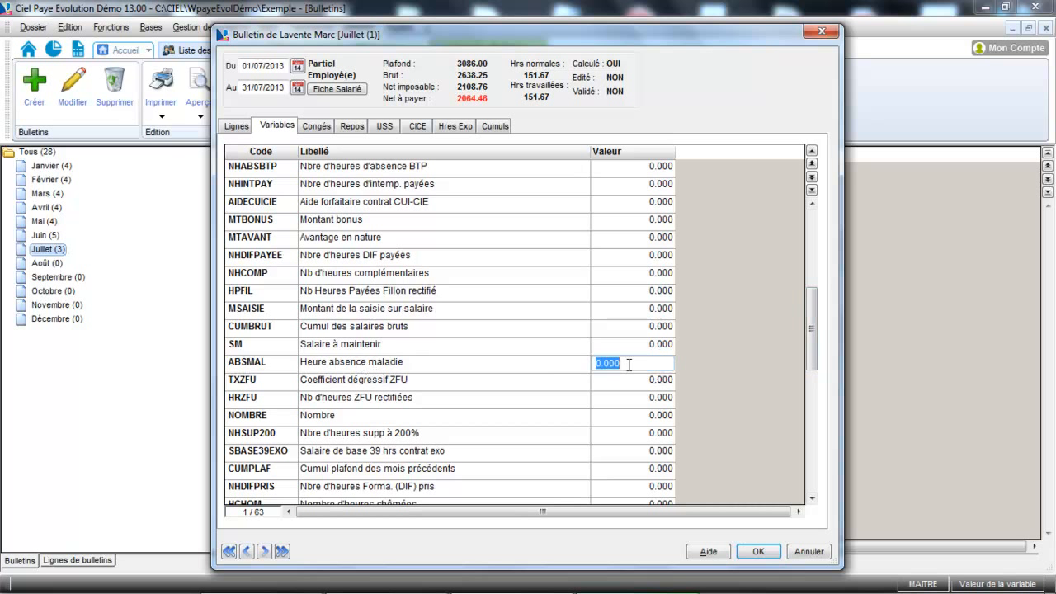
text(7)
click(767, 554)
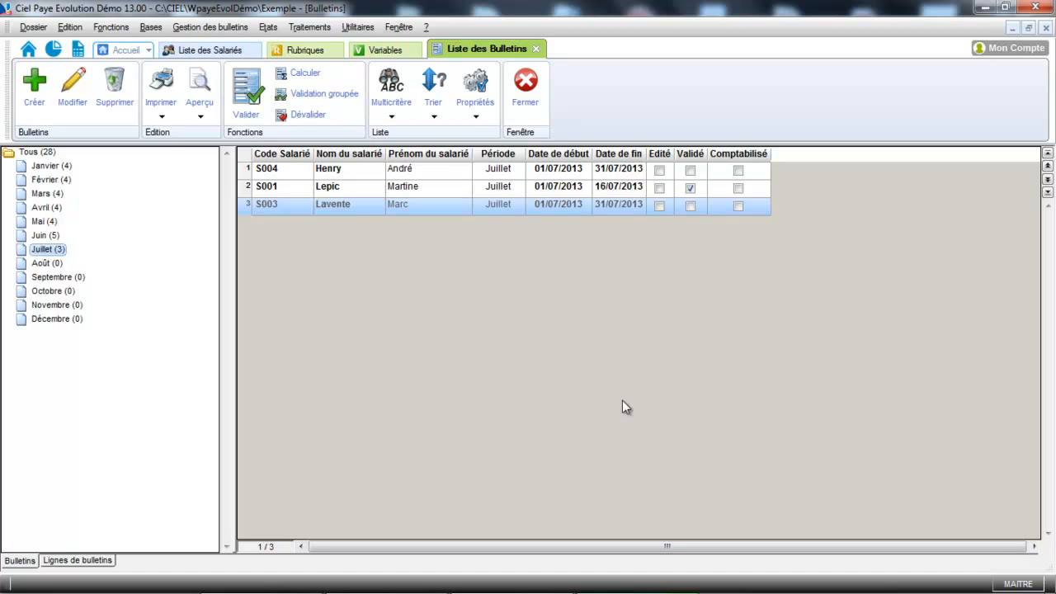
Reopen the third employee's July payslip, check its ABSMAL variable, recalculate the payslip lines and save it.
double_click(494, 206)
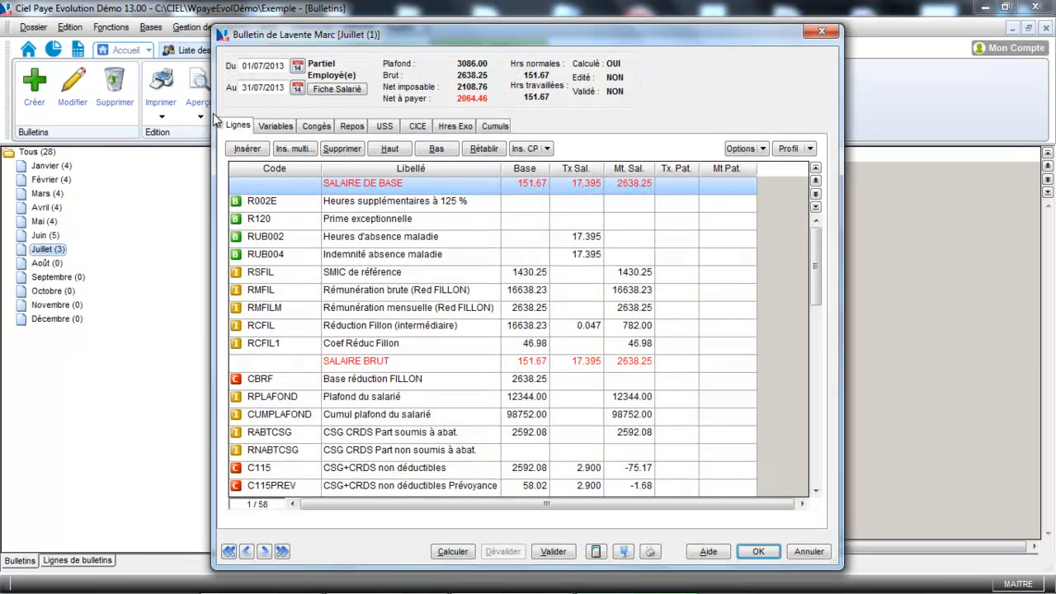
click(278, 127)
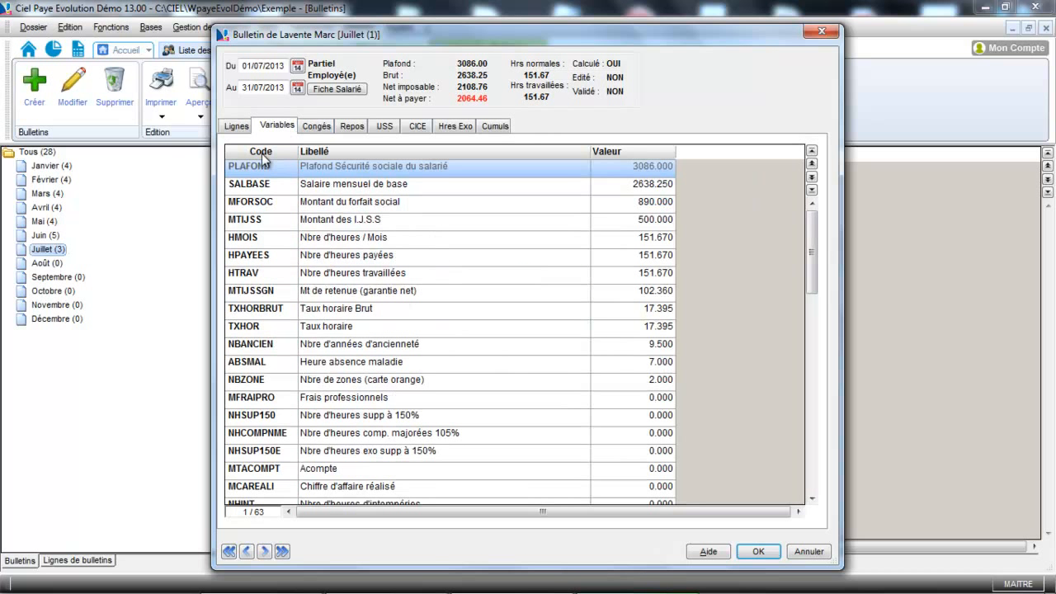
click(237, 126)
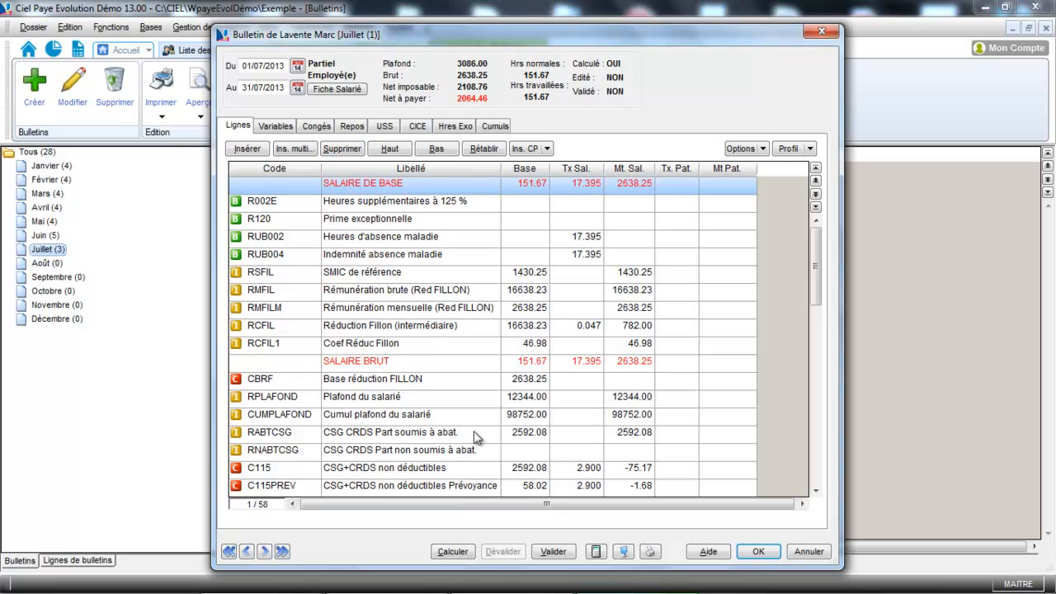
click(453, 546)
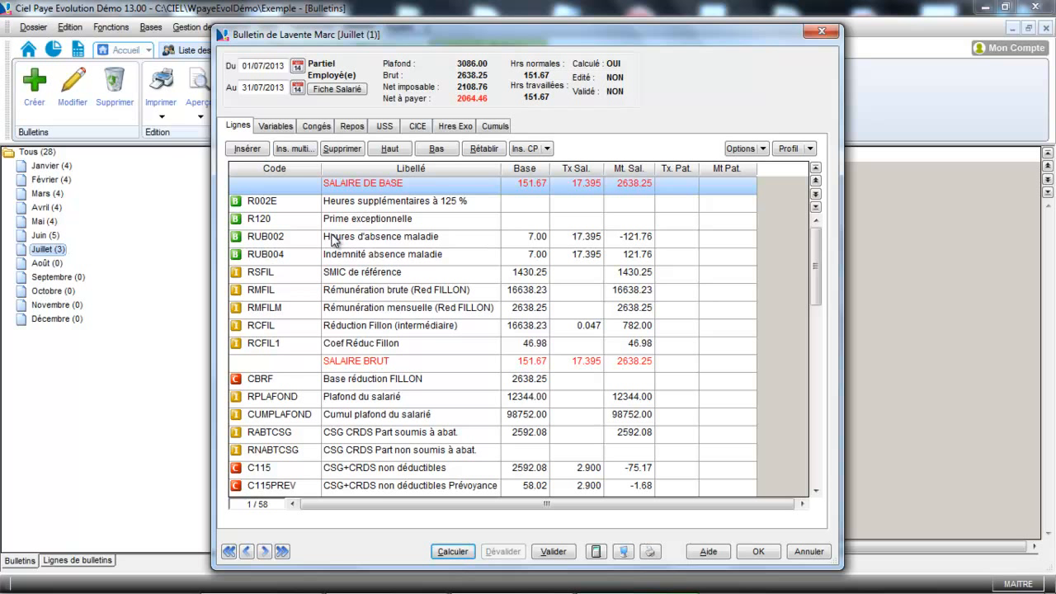
click(297, 256)
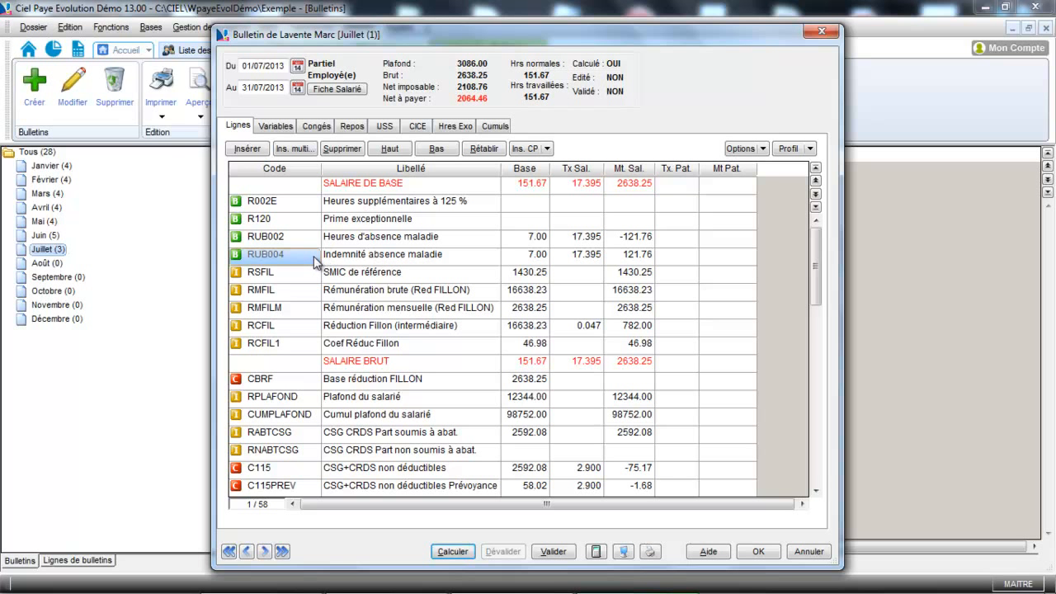
click(759, 553)
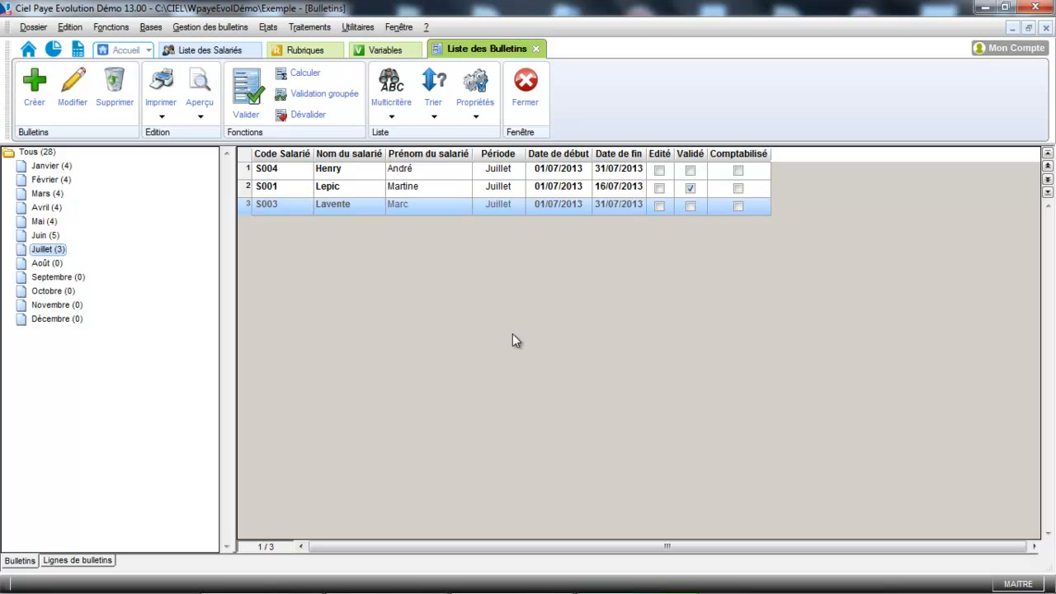
Create a new variable with the code POURMAL and the label "Pourcentage mainitien maladie".
click(151, 28)
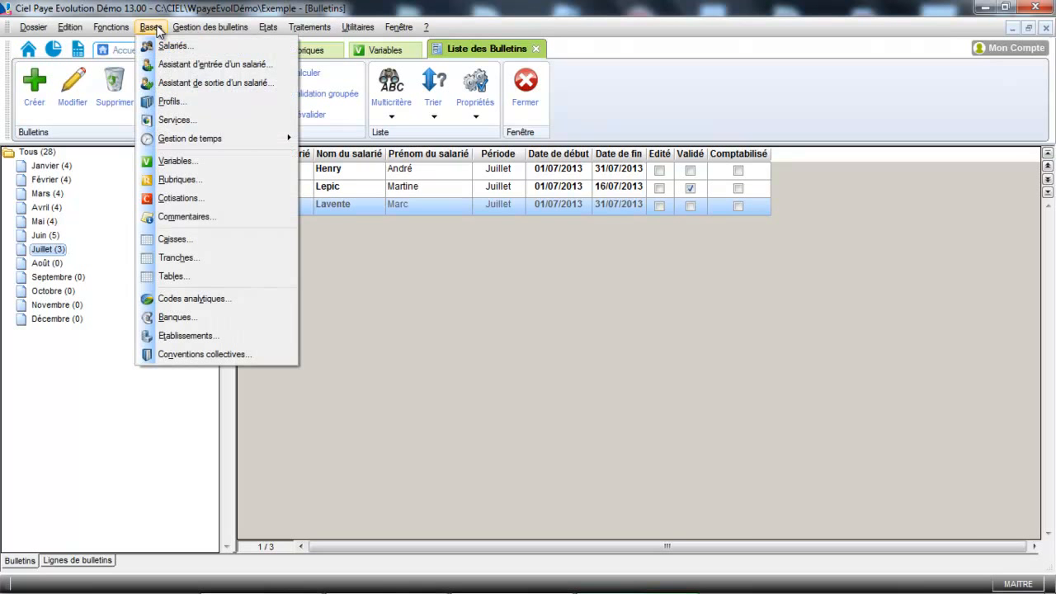
click(195, 162)
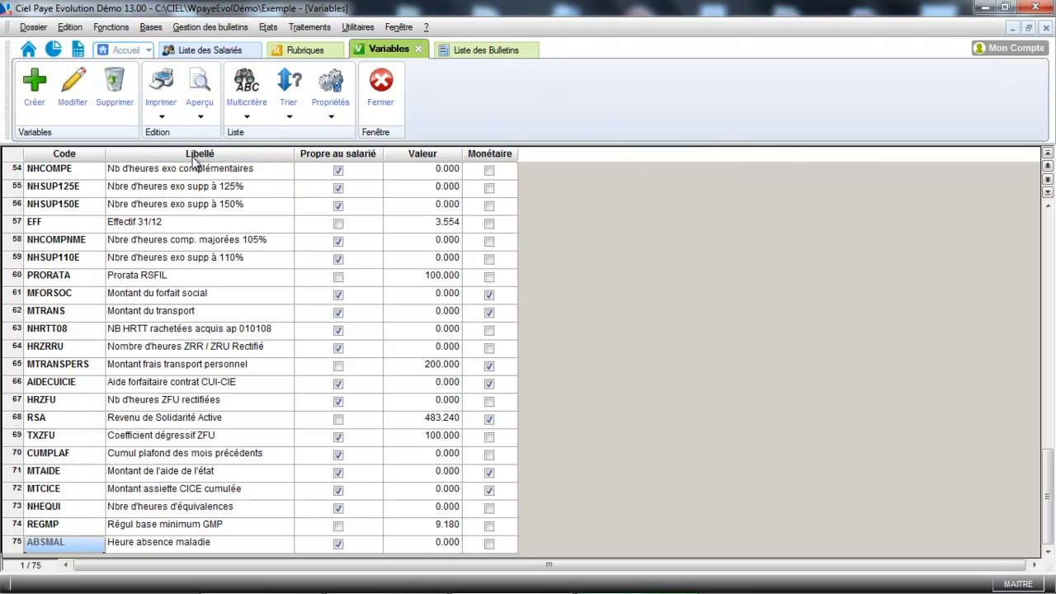
click(35, 91)
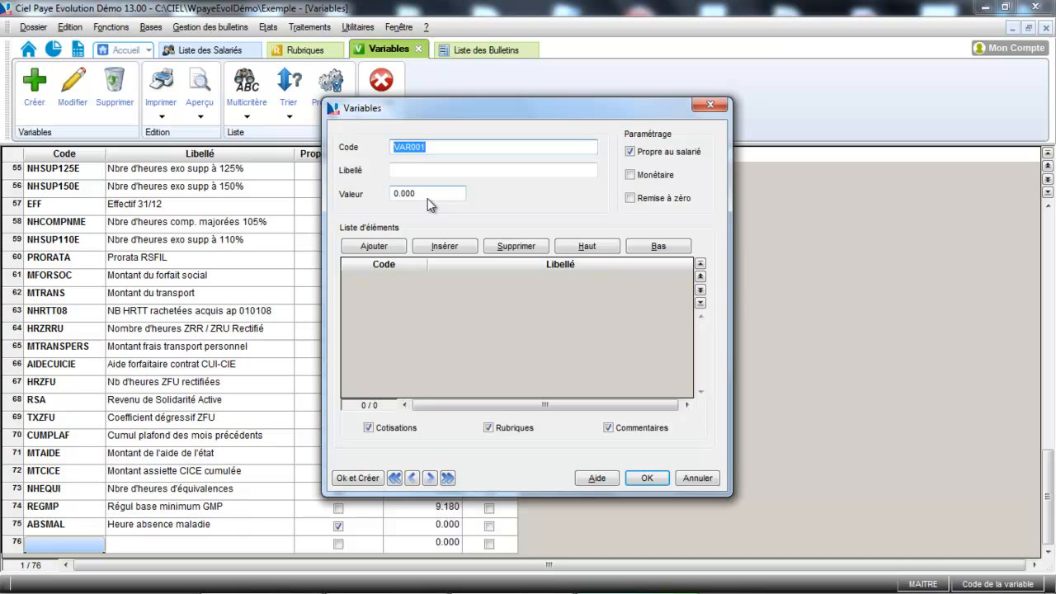
text(POURMAL)
click(435, 175)
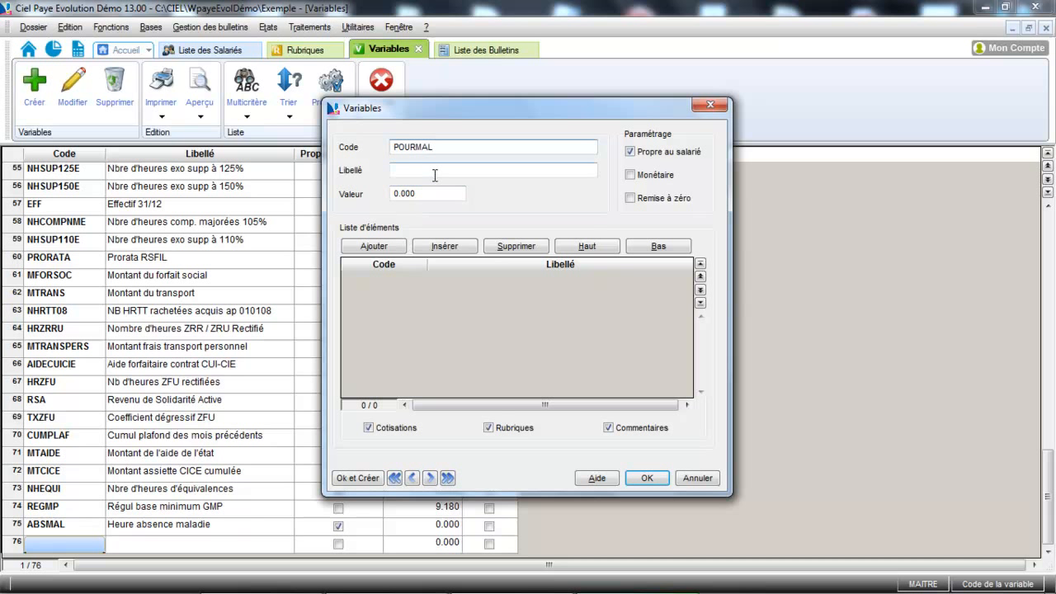
text(Pou)
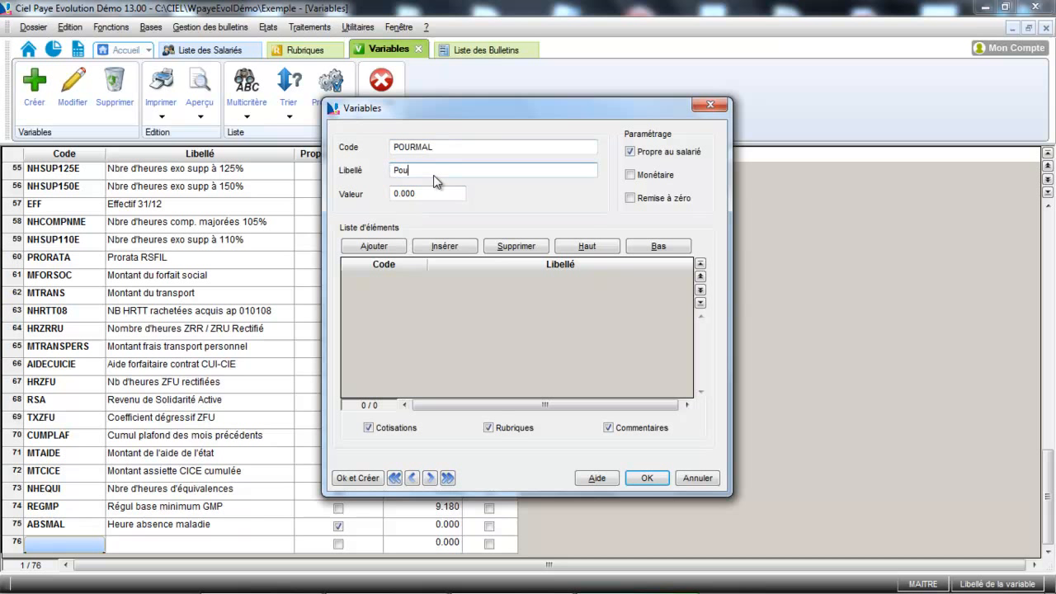
text(rcent)
text(ge mait)
key(BackSpace)
text(nten)
key(BackSpace)
key(BackSpace)
text(ien maladie)
key(Tab)
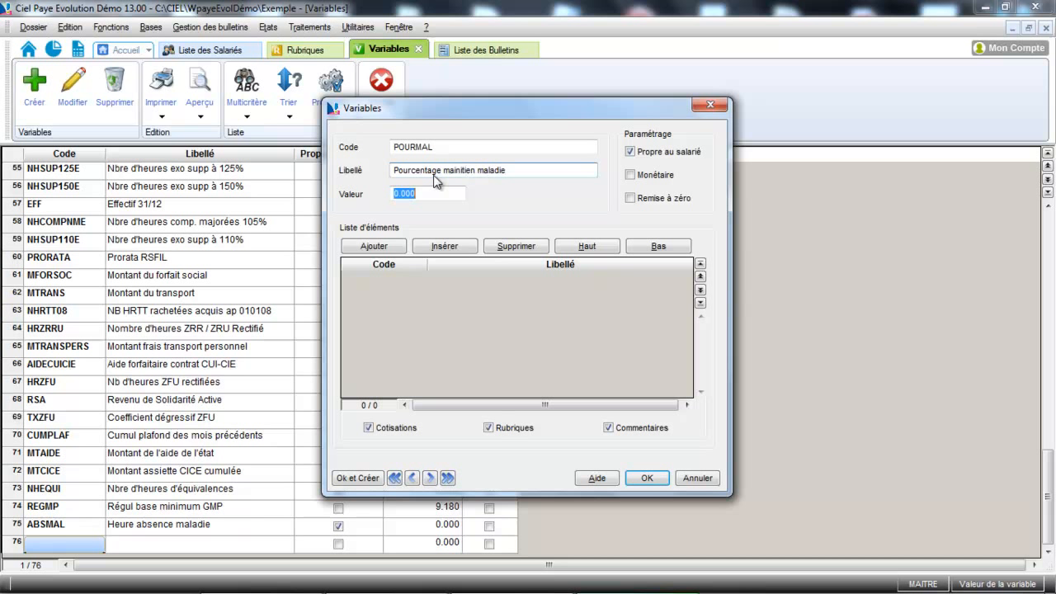
Turn off "Propre au salarié" for the POURMAL variable, set its value to 0.900 and save it.
click(668, 155)
click(668, 155)
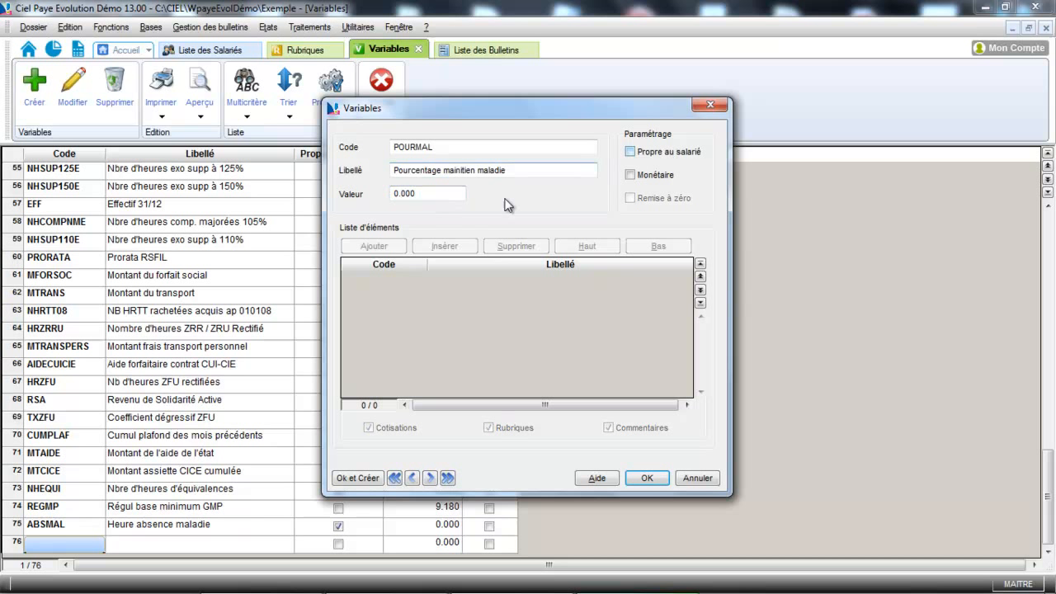
click(436, 194)
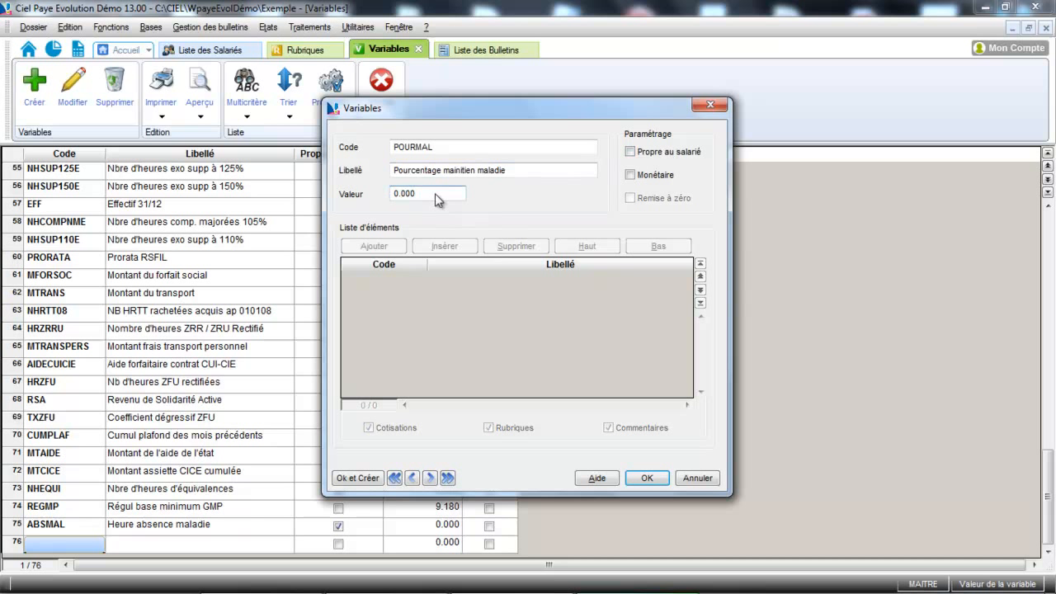
key(BackSpace)
key(BackSpace)
key(BackSpace)
key(BackSpace)
key(BackSpace)
text(0.)
key(Tab)
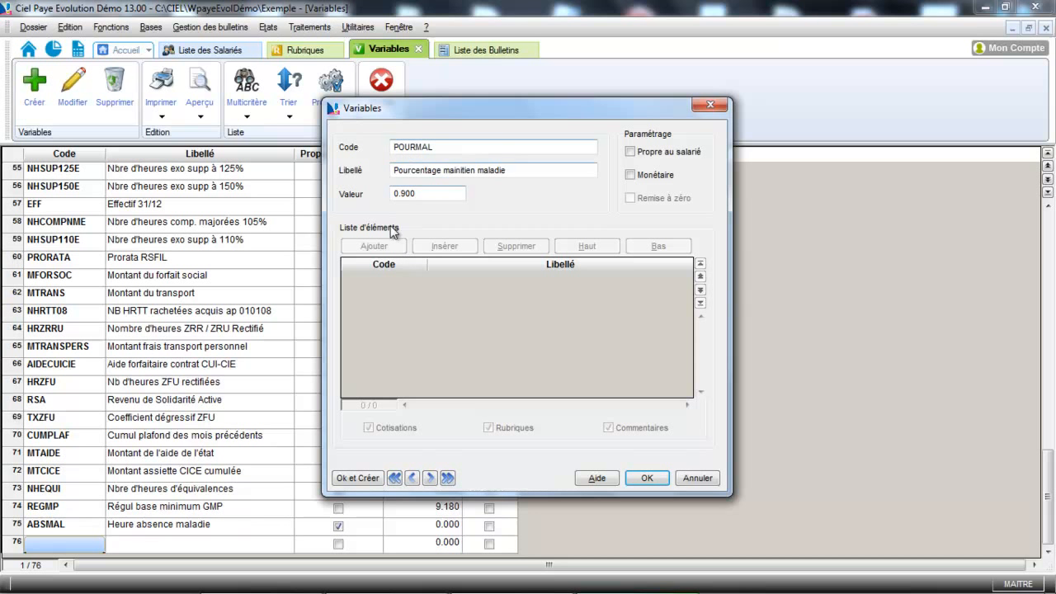
click(654, 481)
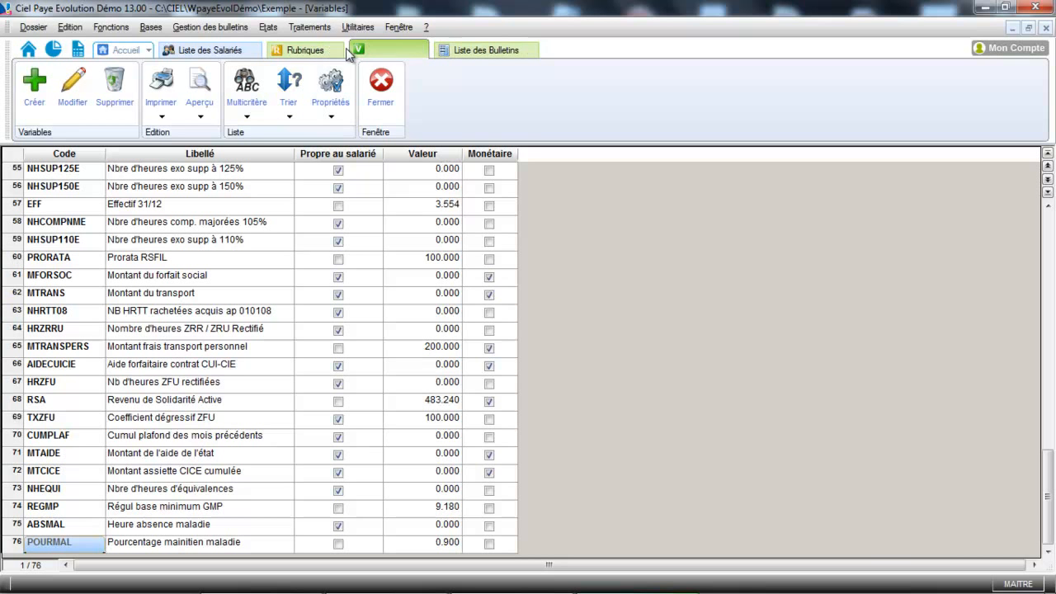
Change the Nombre formula of rubrique RUB004 "Indemnité absence maladie" to TXHOR*POURMAL and save the rubrique.
click(483, 51)
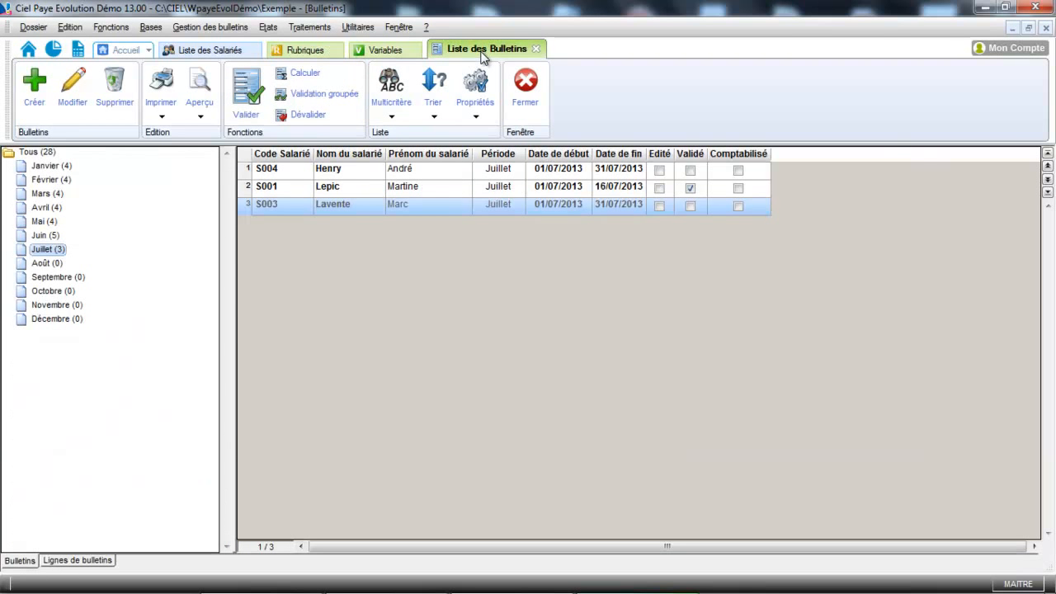
click(327, 49)
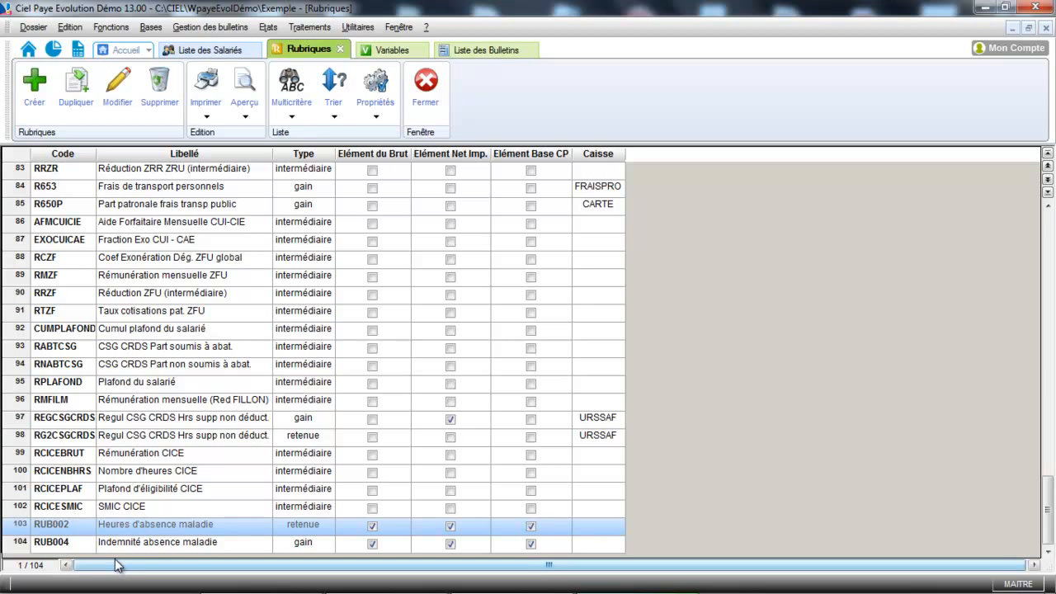
click(134, 544)
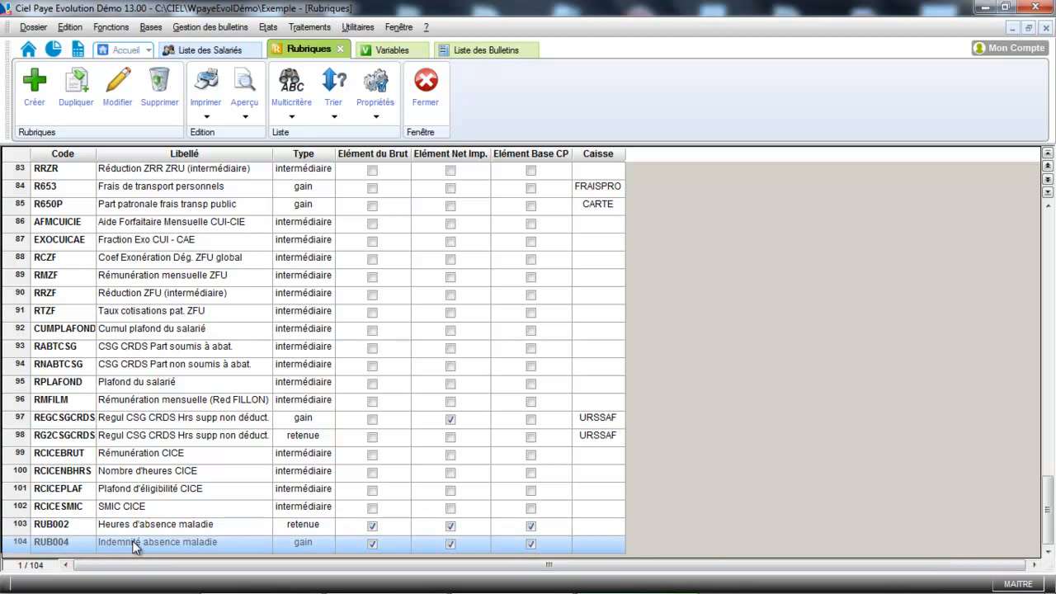
click(129, 96)
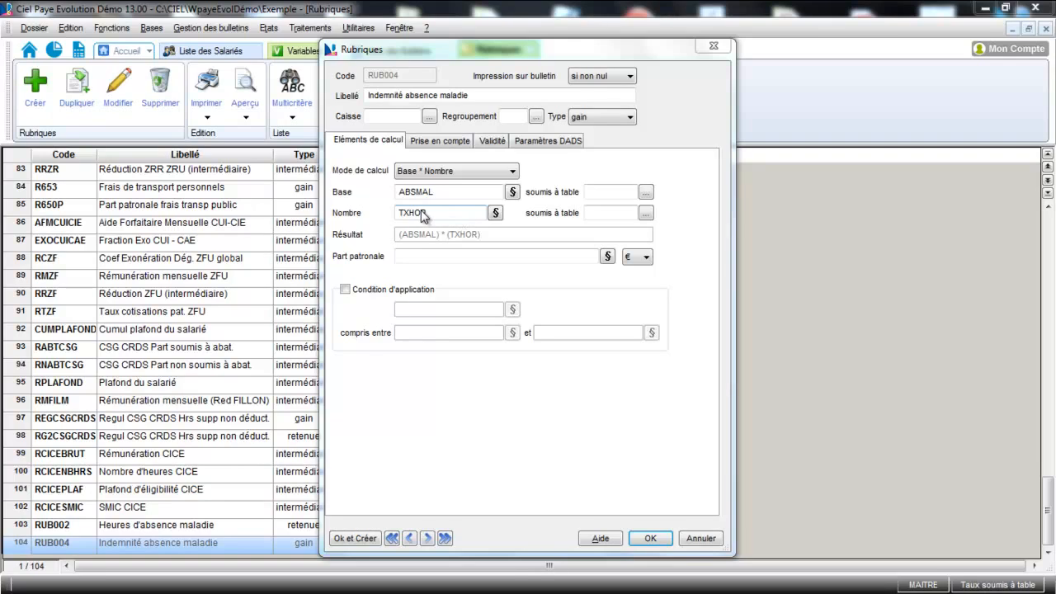
click(500, 213)
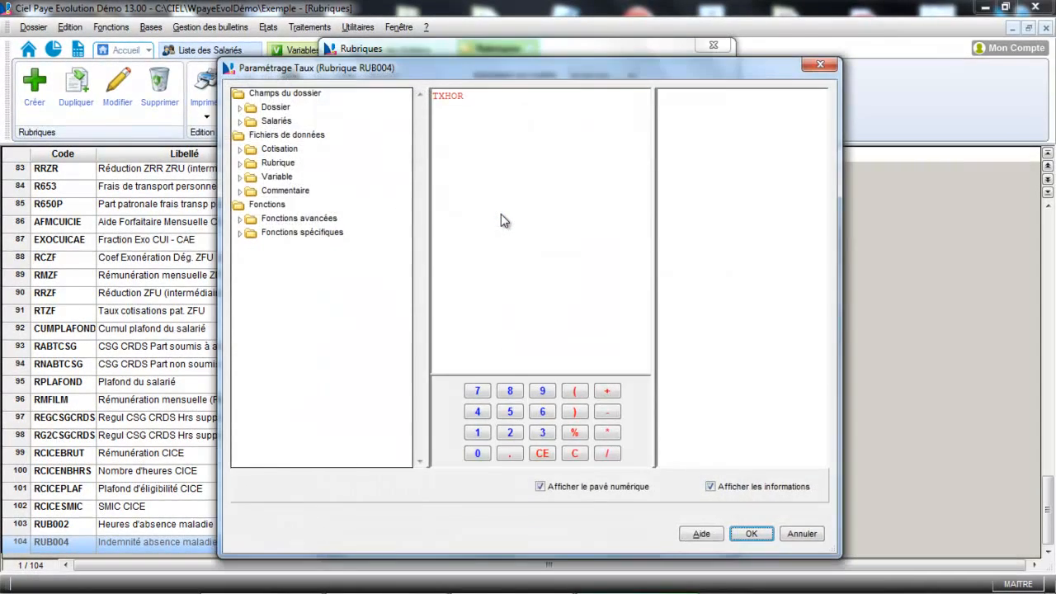
click(244, 178)
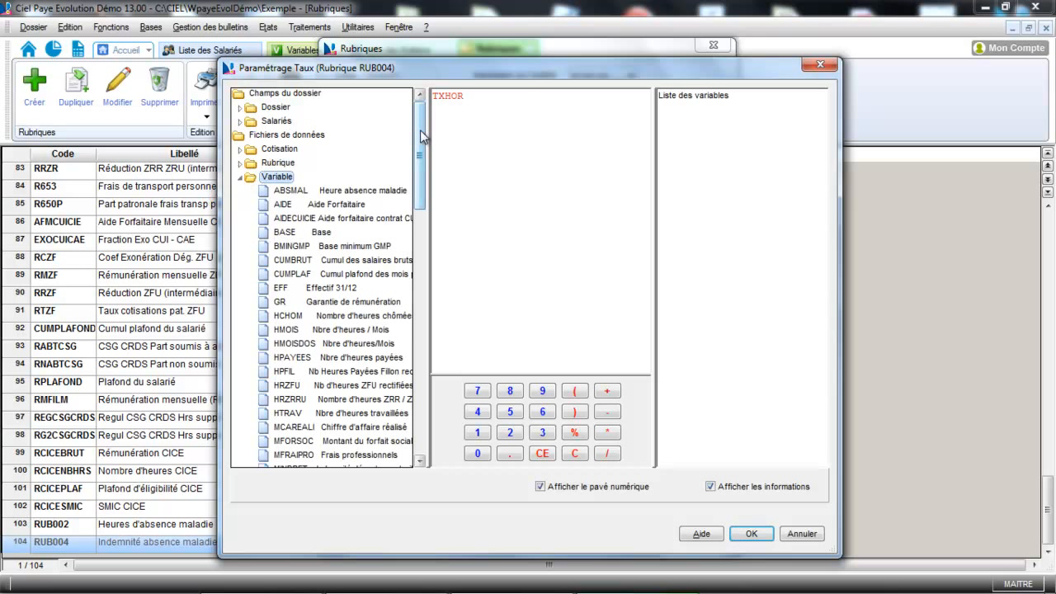
drag(420, 129, 419, 321)
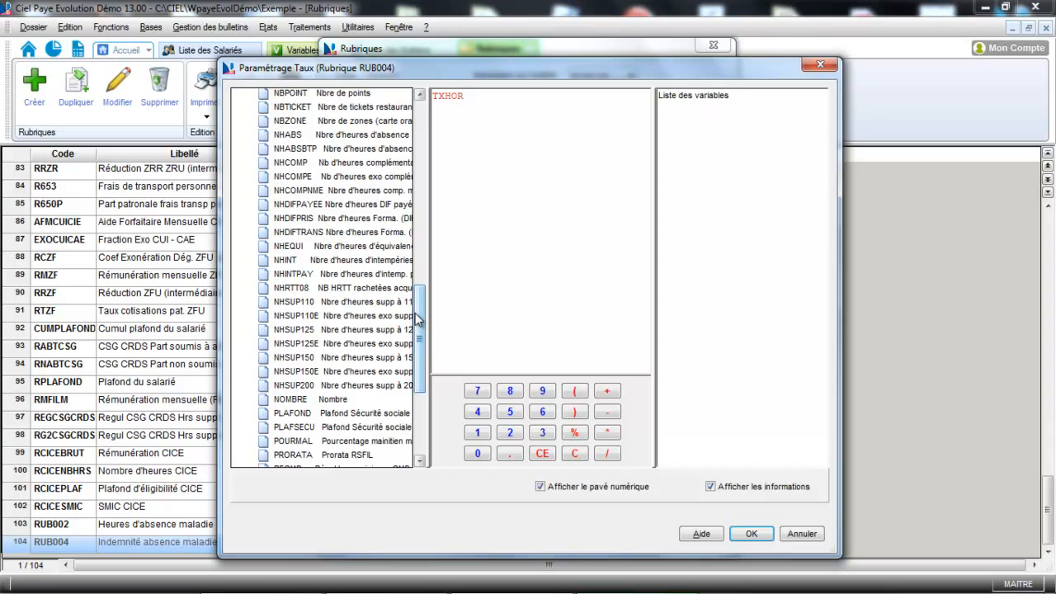
click(294, 440)
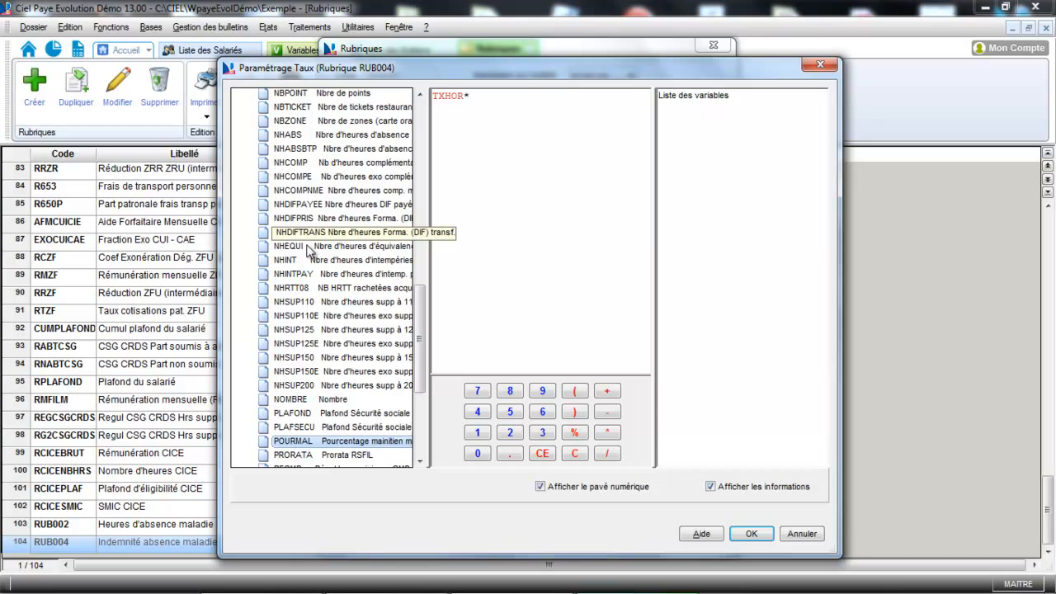
double_click(318, 442)
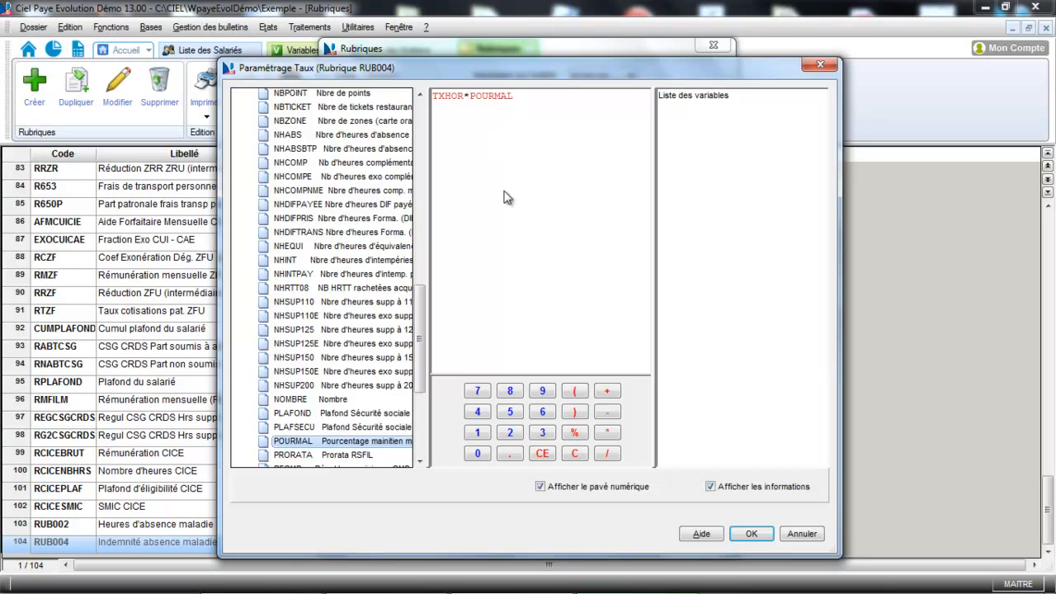
click(750, 535)
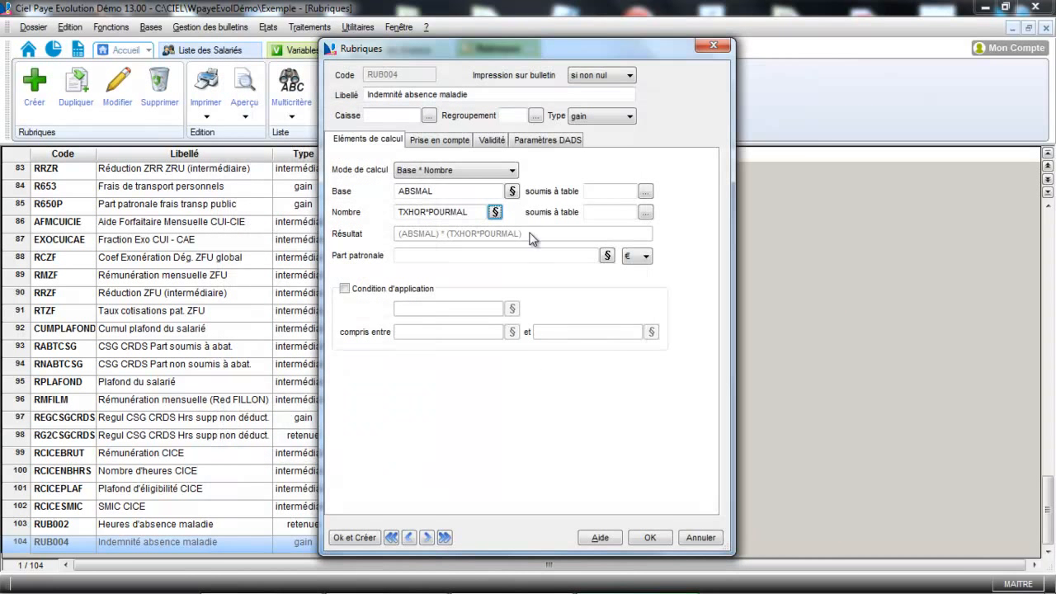
click(660, 542)
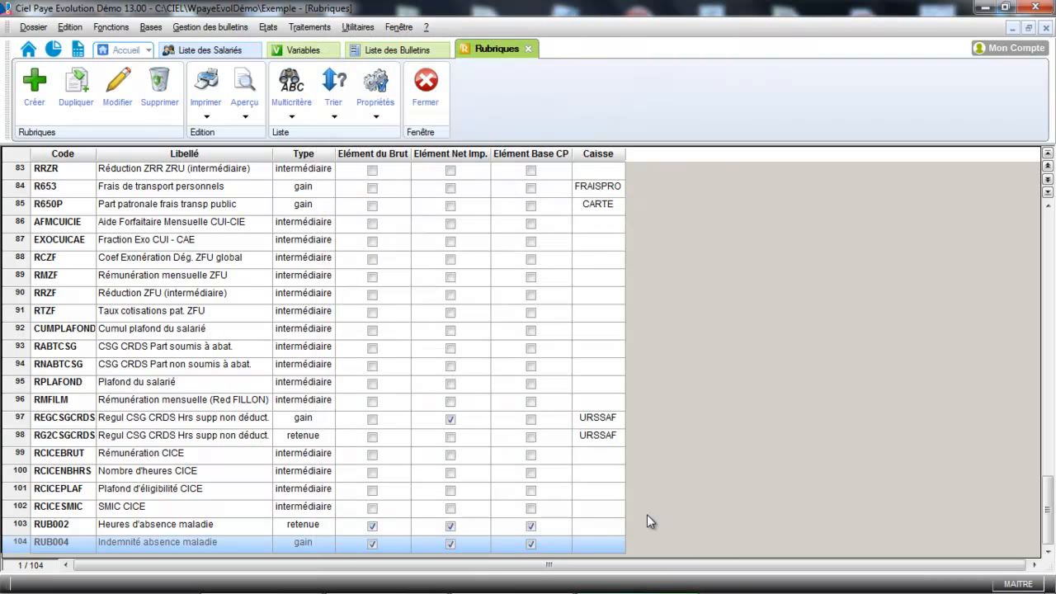
Reopen the third employee's July payslip to check the sick-leave indemnity line.
click(423, 51)
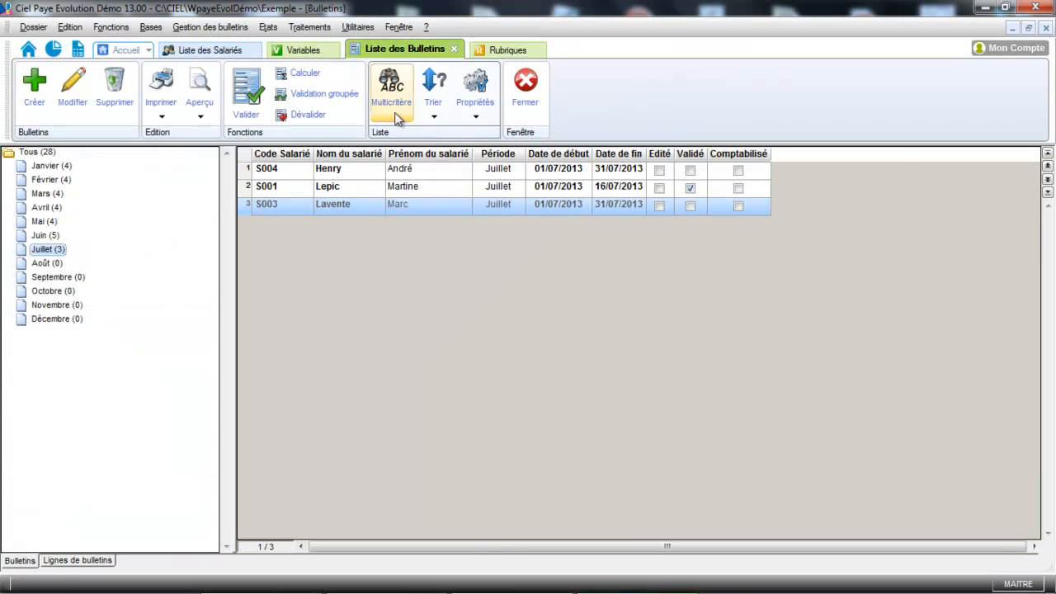
double_click(403, 206)
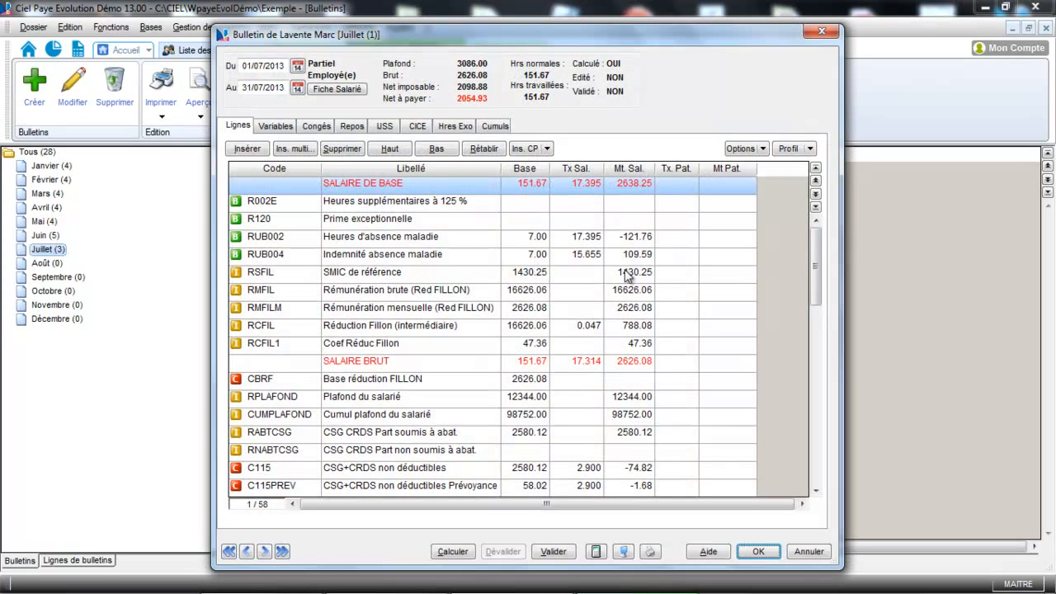